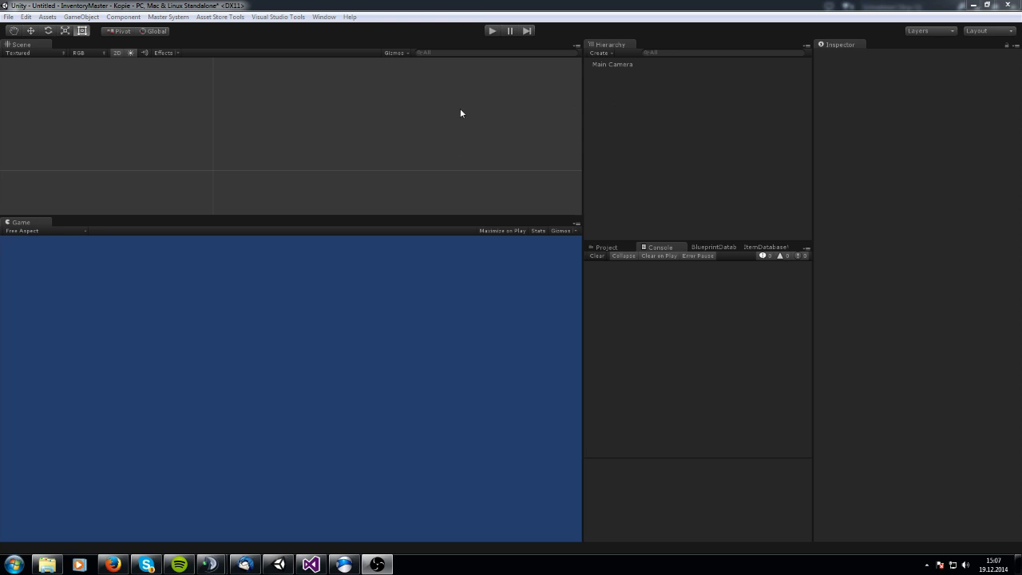
# Step: Add a 3D terrain object to the empty scene
pyautogui.rightClick(622, 135)
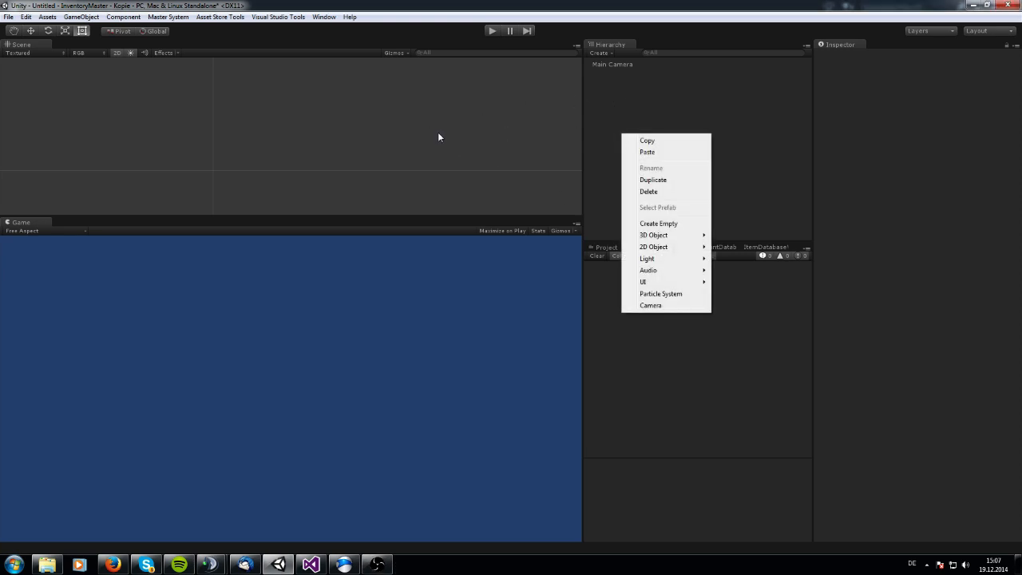
pyautogui.click(88, 17)
pyautogui.moveTo(140, 57)
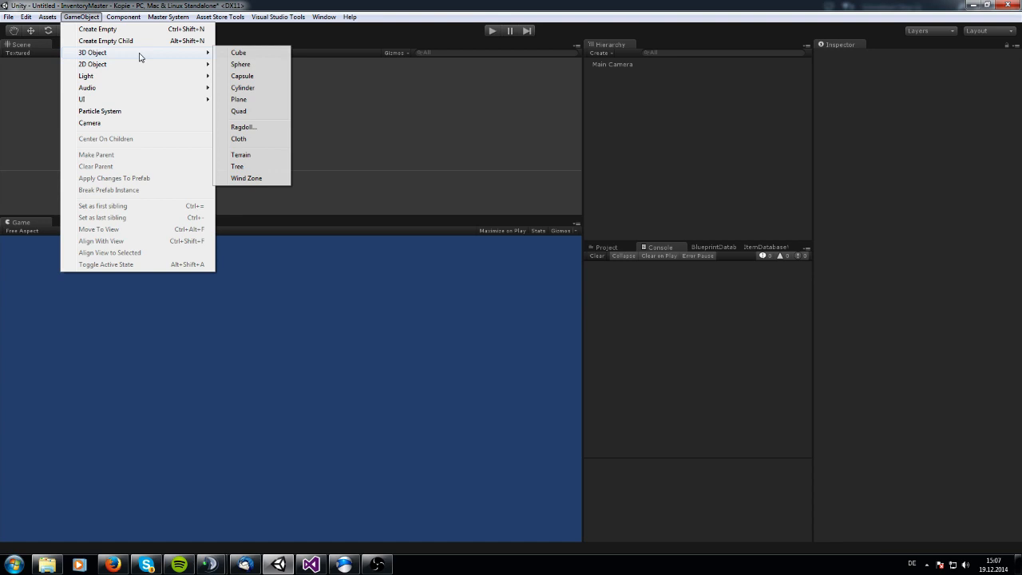
pyautogui.click(241, 154)
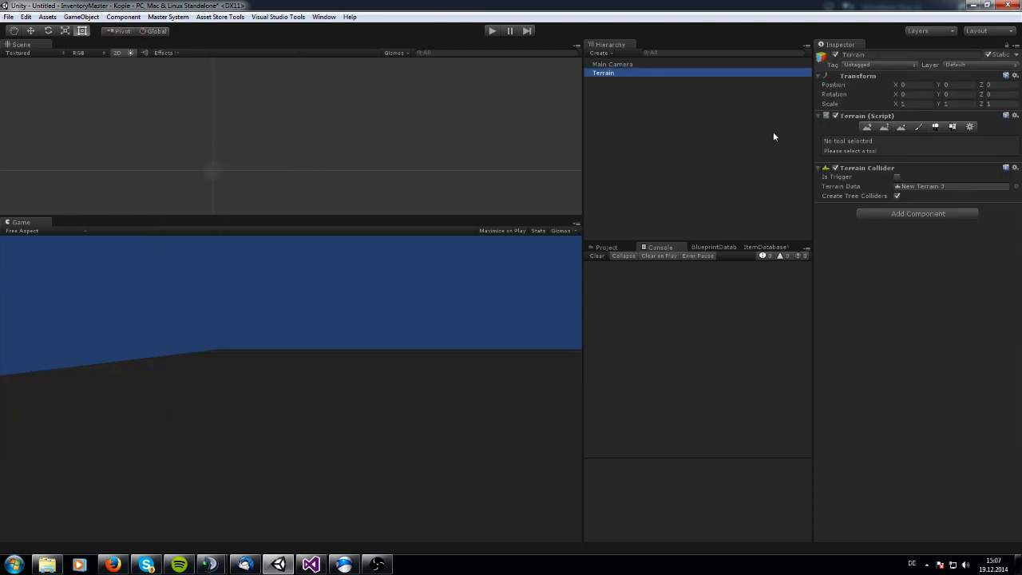
# Step: Add a 3D capsule object to the scene alongside the terrain
pyautogui.rightClick(624, 144)
pyautogui.moveTo(663, 245)
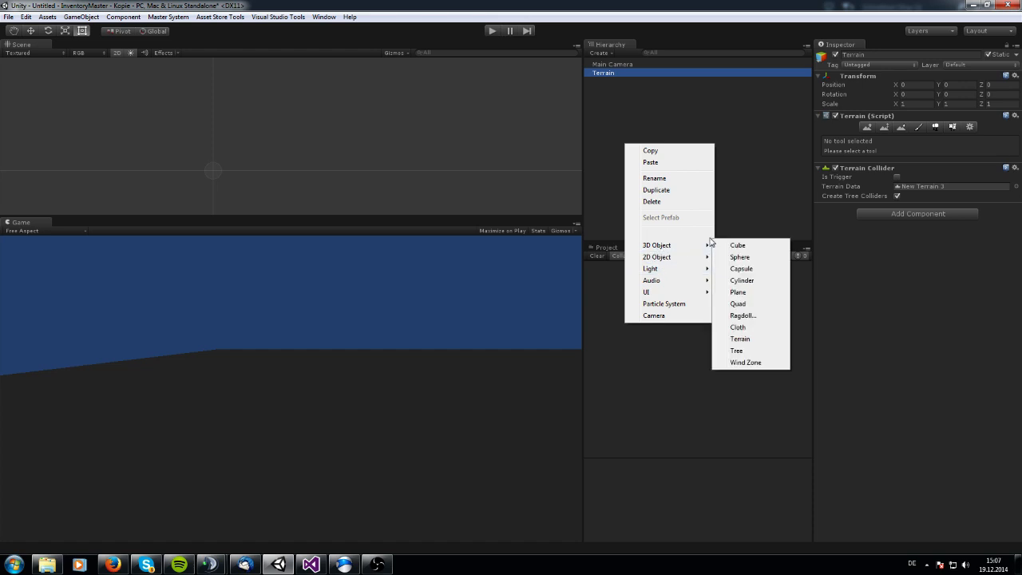
pyautogui.click(731, 269)
pyautogui.moveTo(603, 81); pyautogui.dragTo(600, 66)
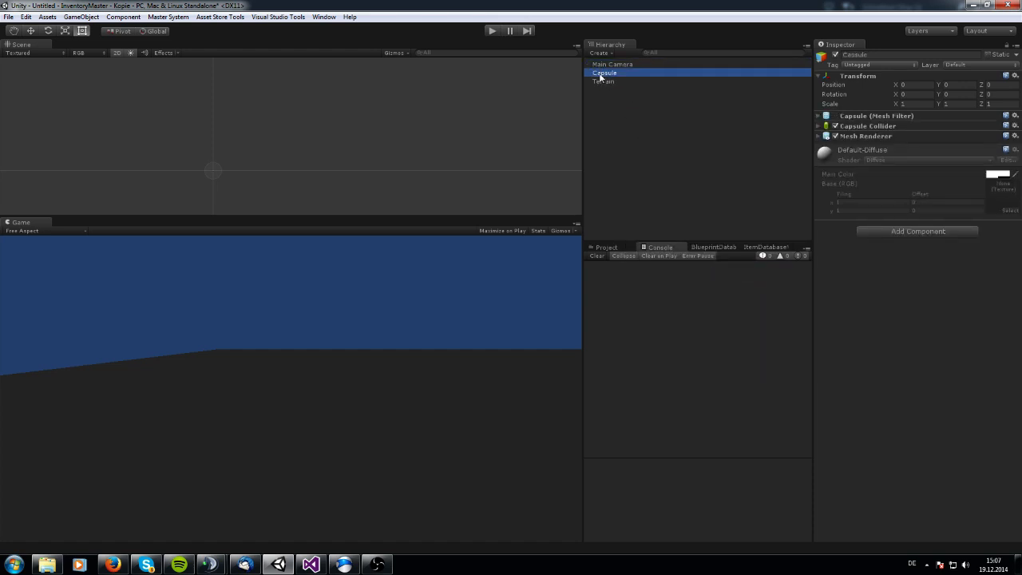
# Step: Rename the capsule as Player and assign it the Player tag
pyautogui.click(846, 54)
pyautogui.write('Playe')
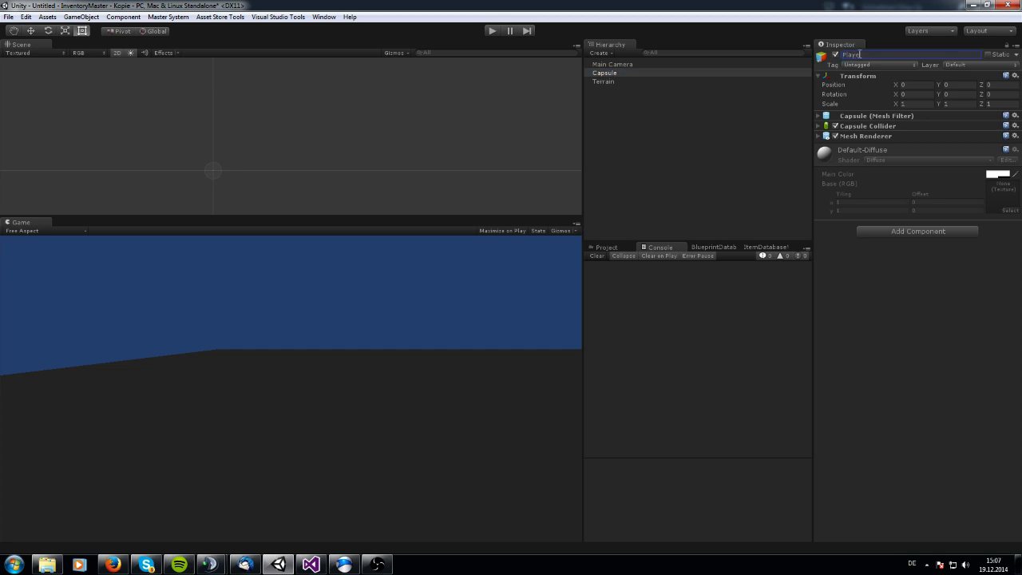
pyautogui.write('r')
pyautogui.press('Return')
pyautogui.click(867, 65)
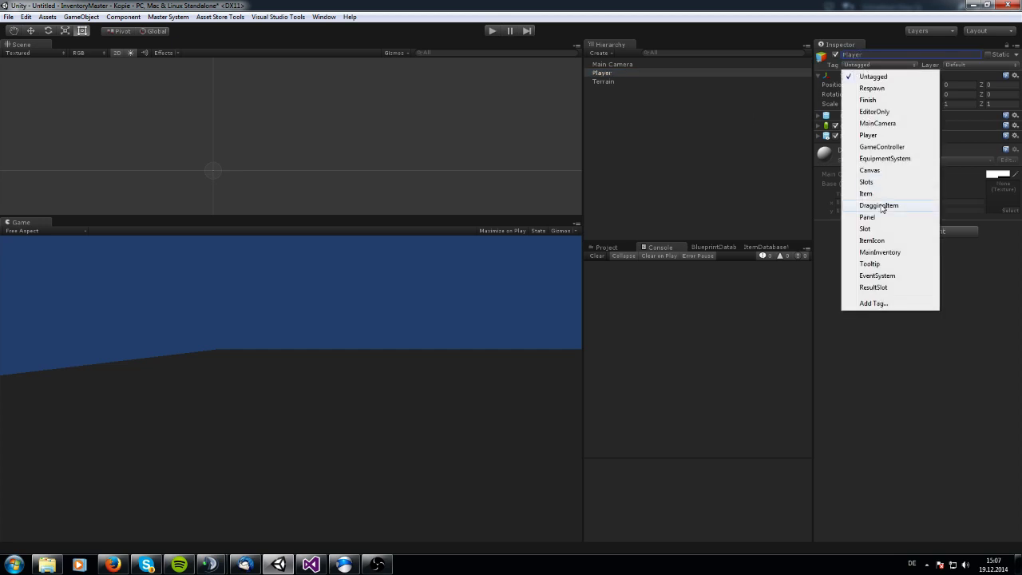
pyautogui.click(871, 134)
pyautogui.click(726, 207)
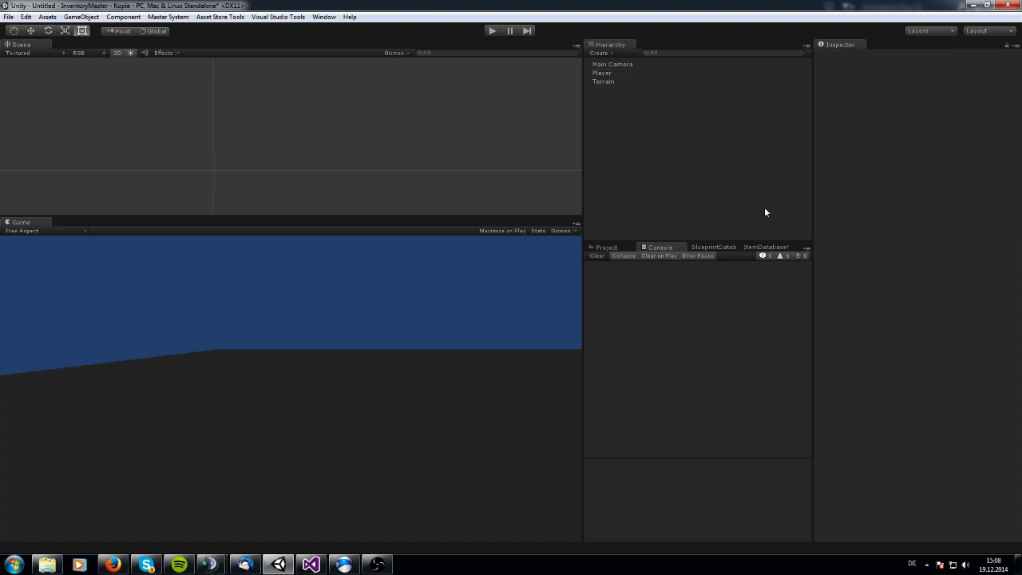
# Step: Add the Player Inventory and First Person Controller scripts to the Player and check the controller's settings
pyautogui.click(629, 73)
pyautogui.click(892, 235)
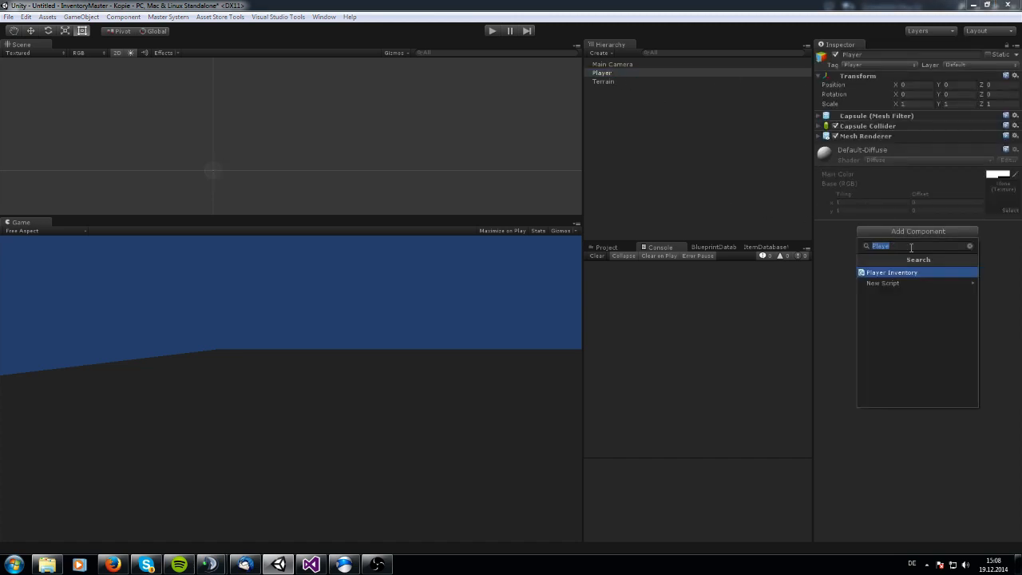
pyautogui.press('Return')
pyautogui.click(899, 291)
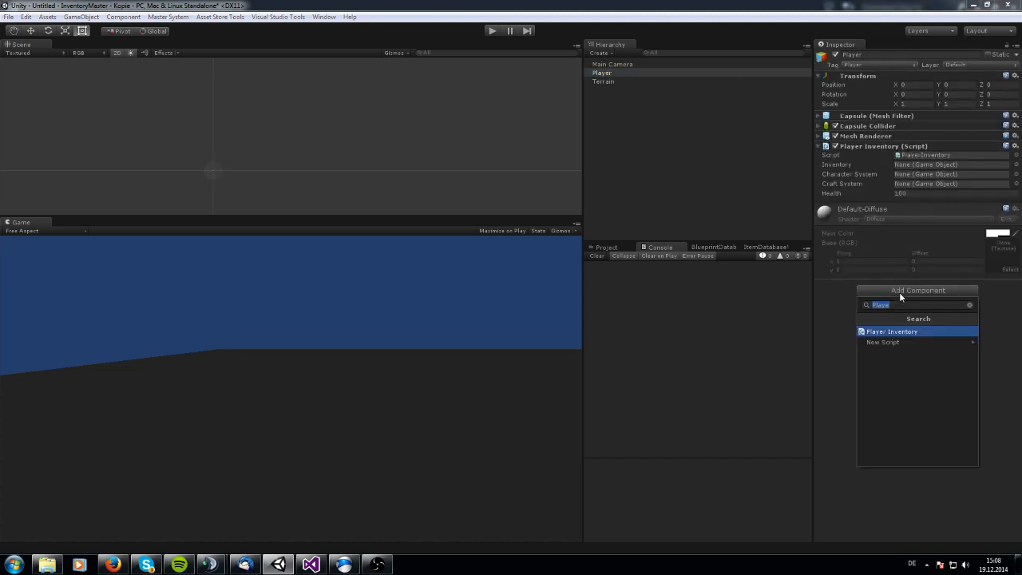
pyautogui.write('Fir')
pyautogui.press('Return')
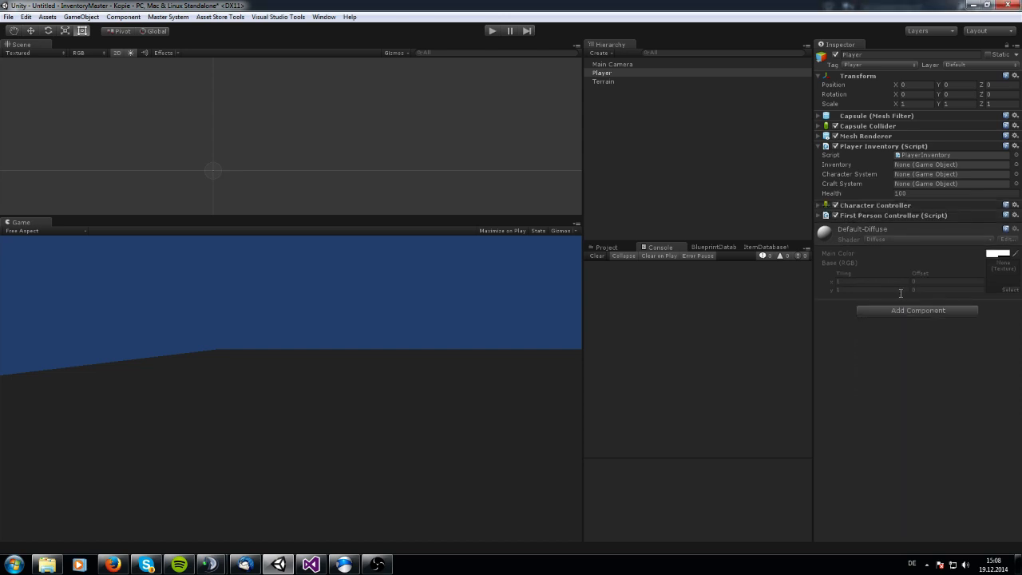
pyautogui.click(818, 215)
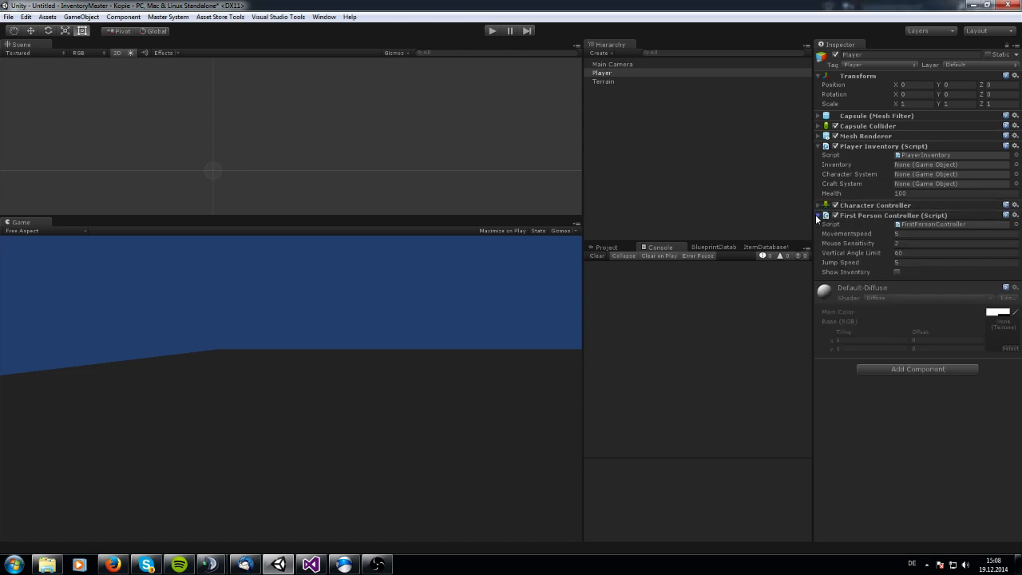
pyautogui.click(817, 217)
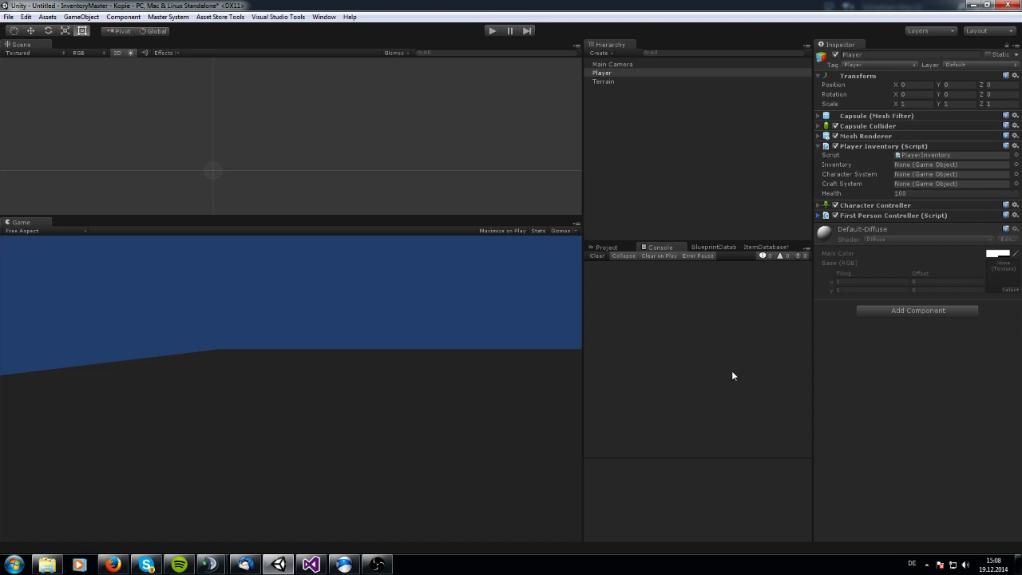
# Step: Make the Main Camera a child of the Player and set its position to 0, 0, 0
pyautogui.moveTo(613, 64); pyautogui.dragTo(602, 73)
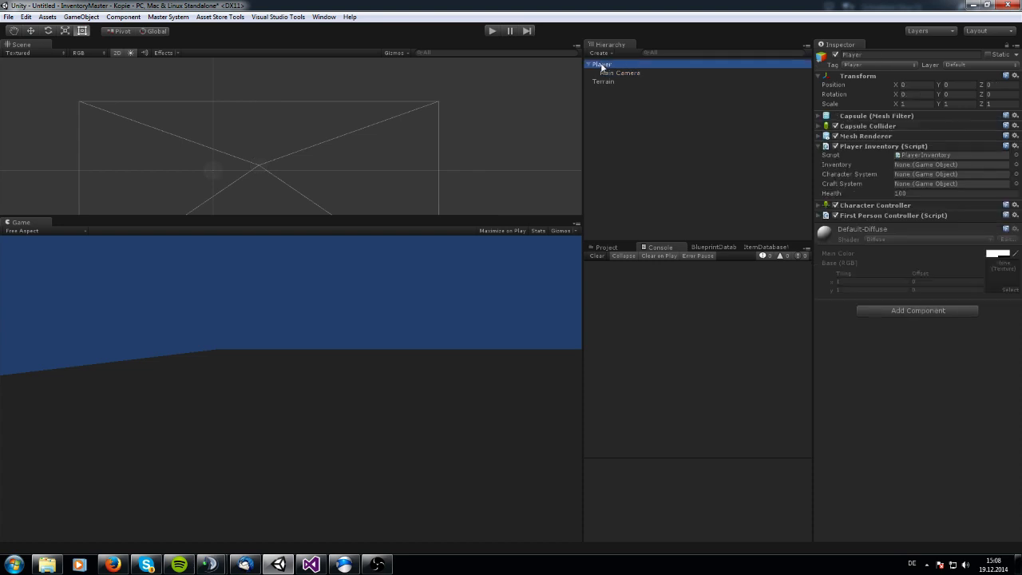
pyautogui.click(916, 84)
pyautogui.write('0')
pyautogui.click(949, 85)
pyautogui.write('0')
pyautogui.click(993, 85)
pyautogui.write('0')
pyautogui.click(632, 66)
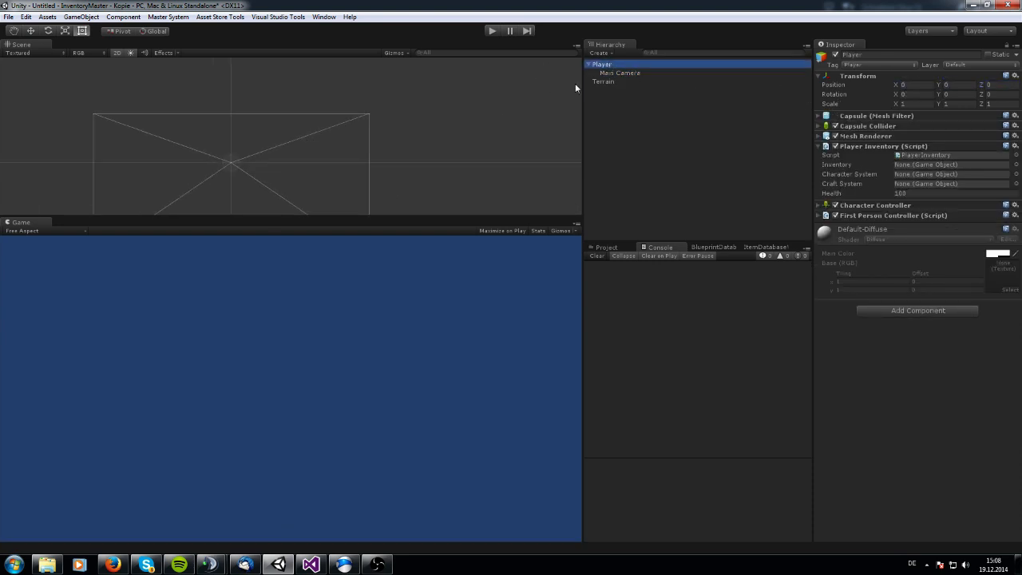
# Step: Switch the Scene view from 2D to 3D perspective and bring the terrain into view
pyautogui.click(603, 82)
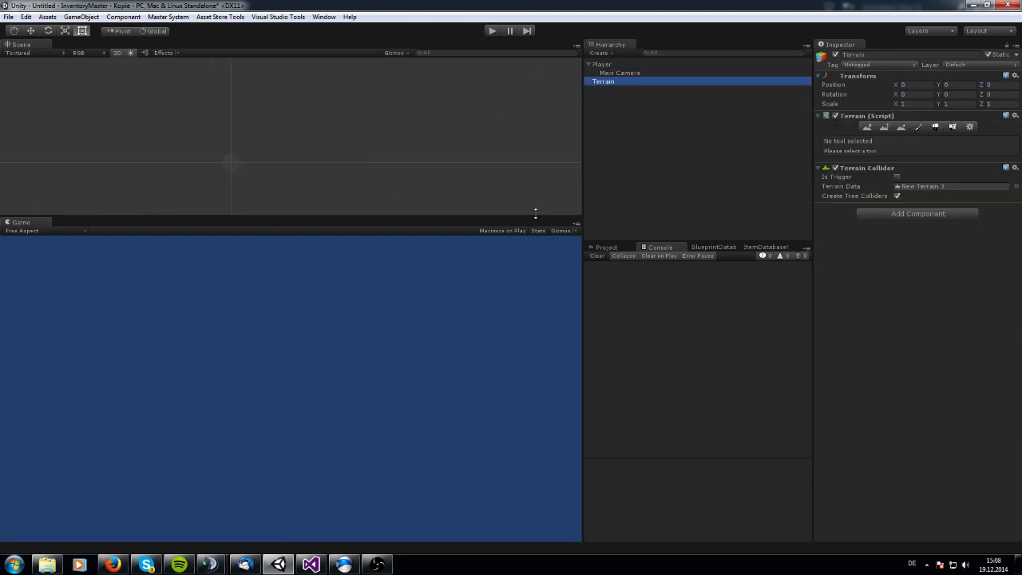
pyautogui.click(117, 53)
pyautogui.press('w')
pyautogui.moveTo(231, 151); pyautogui.dragTo(211, 193, button='right')
pyautogui.scroll(3, 211, 194)
pyautogui.moveTo(198, 192); pyautogui.dragTo(212, 168)
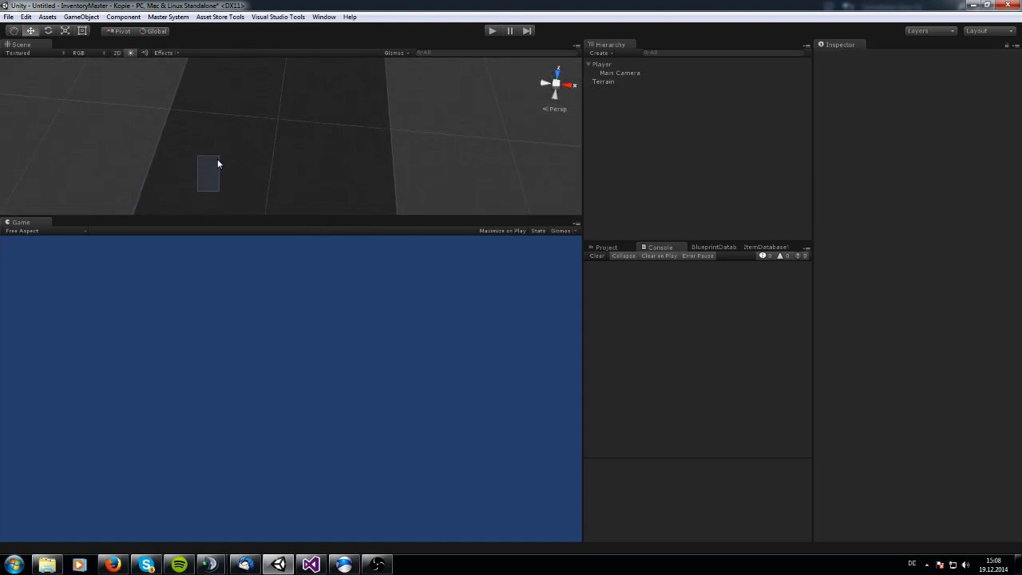
pyautogui.moveTo(104, 174); pyautogui.dragTo(112, 227, button='right')
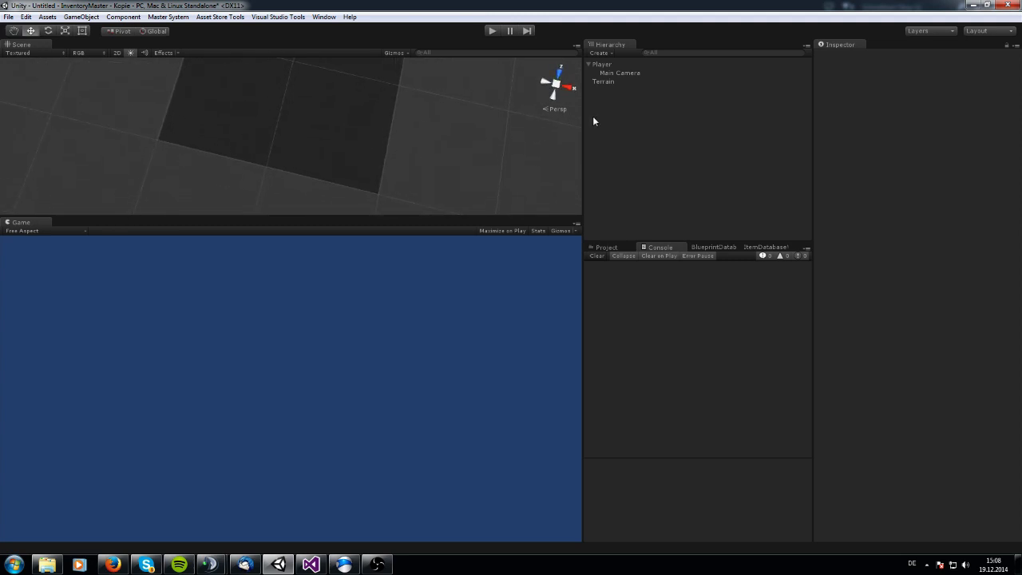
# Step: Paint raised height onto the terrain near its corner with the large solid round brush
pyautogui.click(599, 82)
pyautogui.scroll(5, 171, 139)
pyautogui.moveTo(147, 158); pyautogui.dragTo(6, 65, button='right')
pyautogui.moveTo(94, 118); pyautogui.dragTo(67, 102, button='right')
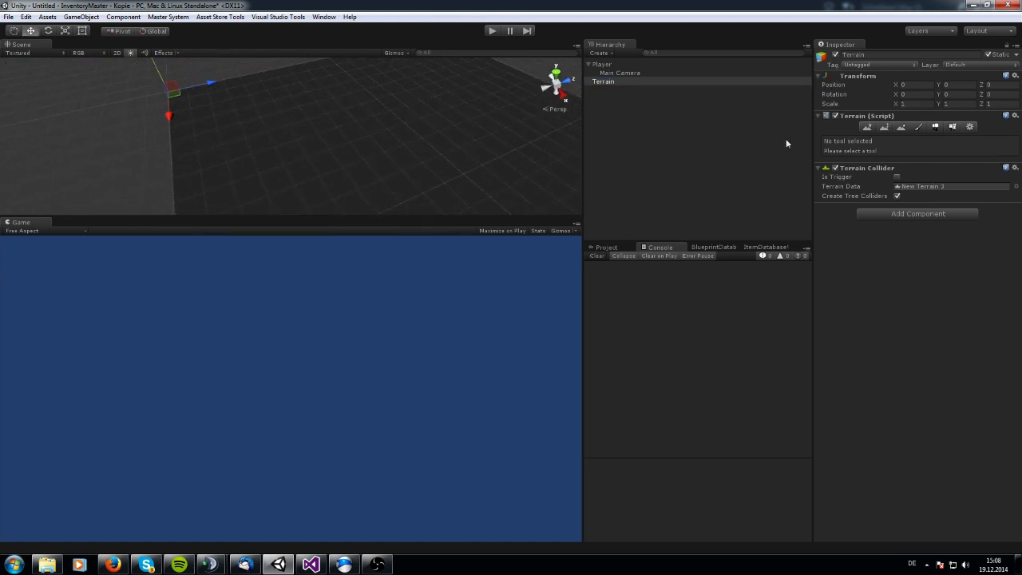
pyautogui.click(884, 127)
pyautogui.click(885, 181)
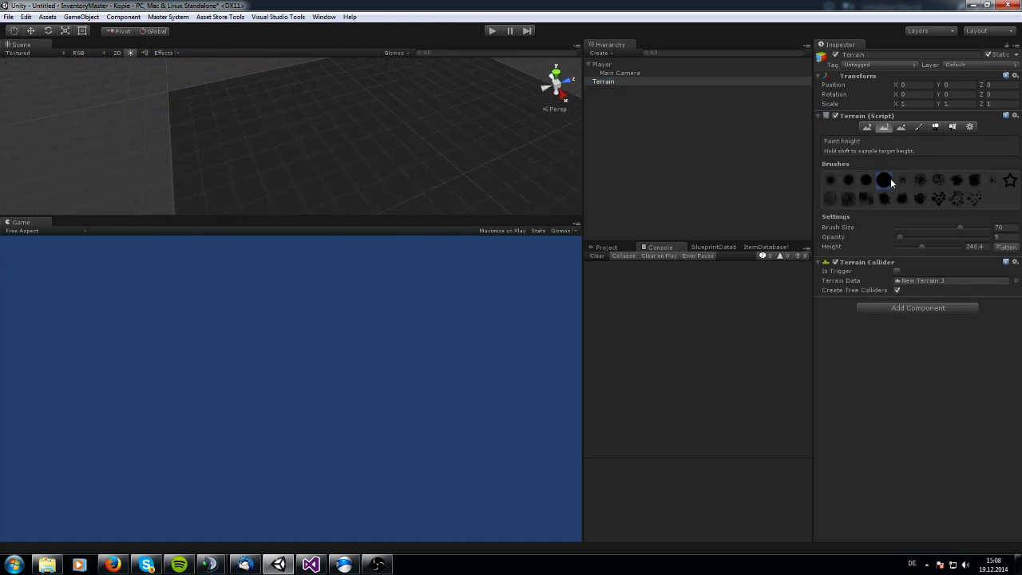
pyautogui.moveTo(221, 105)
pyautogui.mouseDown()
pyautogui.moveTo(284, 90)
pyautogui.moveTo(224, 132)
pyautogui.mouseUp()
pyautogui.moveTo(304, 105); pyautogui.dragTo(244, 89)
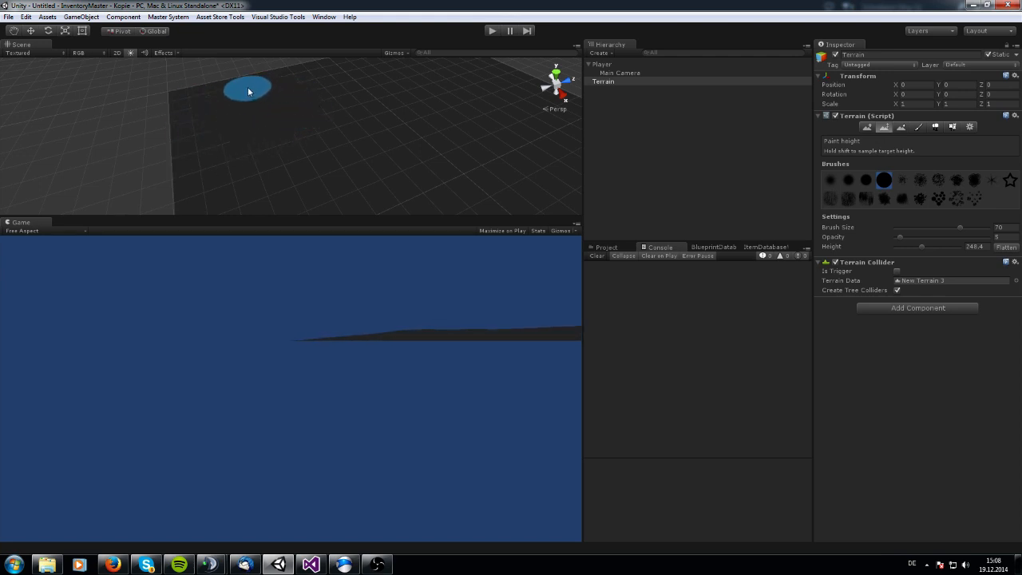
# Step: Add a directional light as a child of the Terrain
pyautogui.rightClick(605, 110)
pyautogui.moveTo(649, 260)
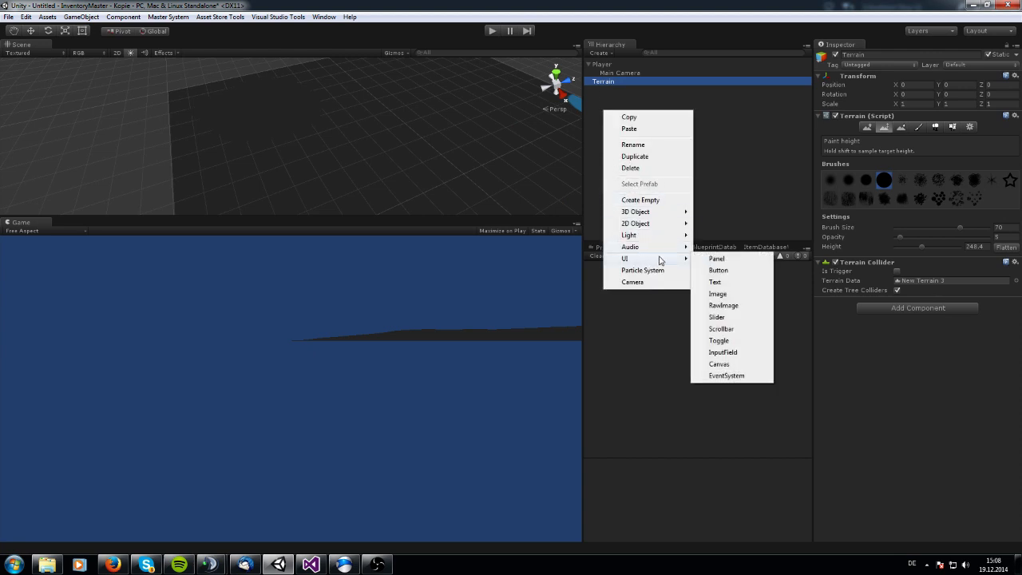
pyautogui.moveTo(643, 236)
pyautogui.click(719, 235)
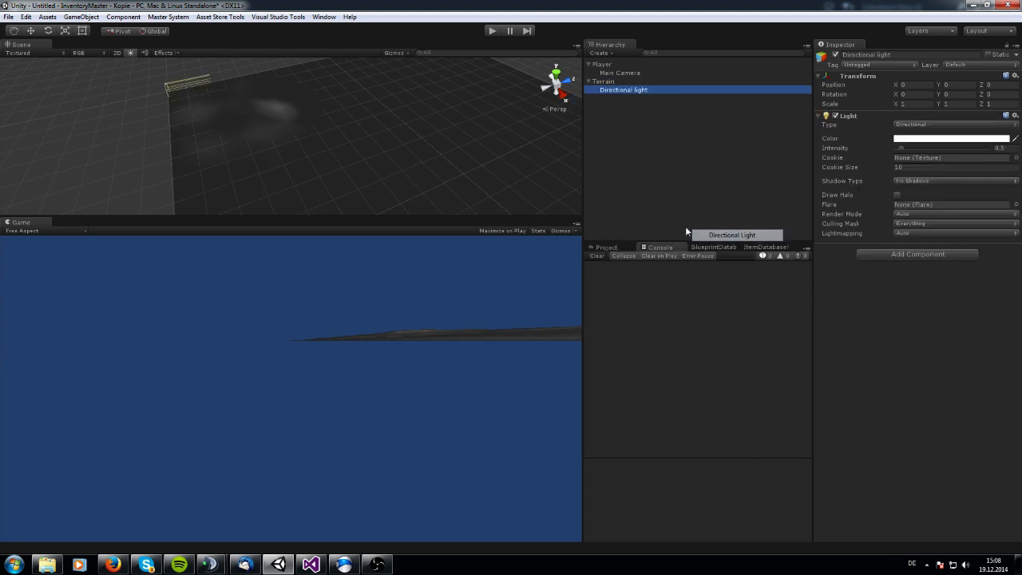
# Step: Move the directional light to about X 235, Y 123, Z 0 and tilt it about 9.8 degrees around X
pyautogui.click(62, 32)
pyautogui.click(31, 32)
pyautogui.moveTo(171, 119); pyautogui.dragTo(169, 144)
pyautogui.moveTo(157, 88); pyautogui.dragTo(64, 38)
pyautogui.click(48, 32)
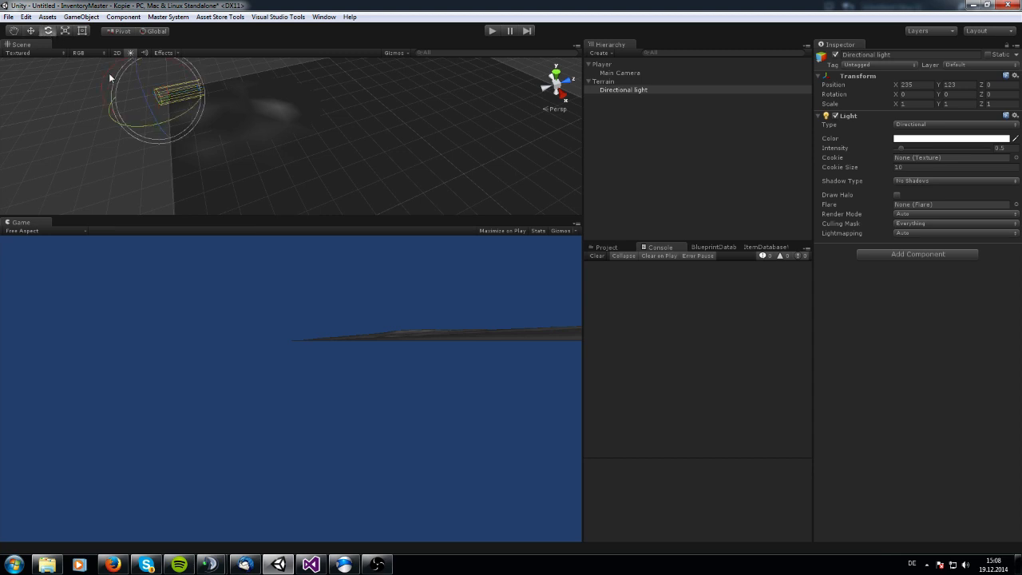
pyautogui.moveTo(111, 67); pyautogui.dragTo(132, 68)
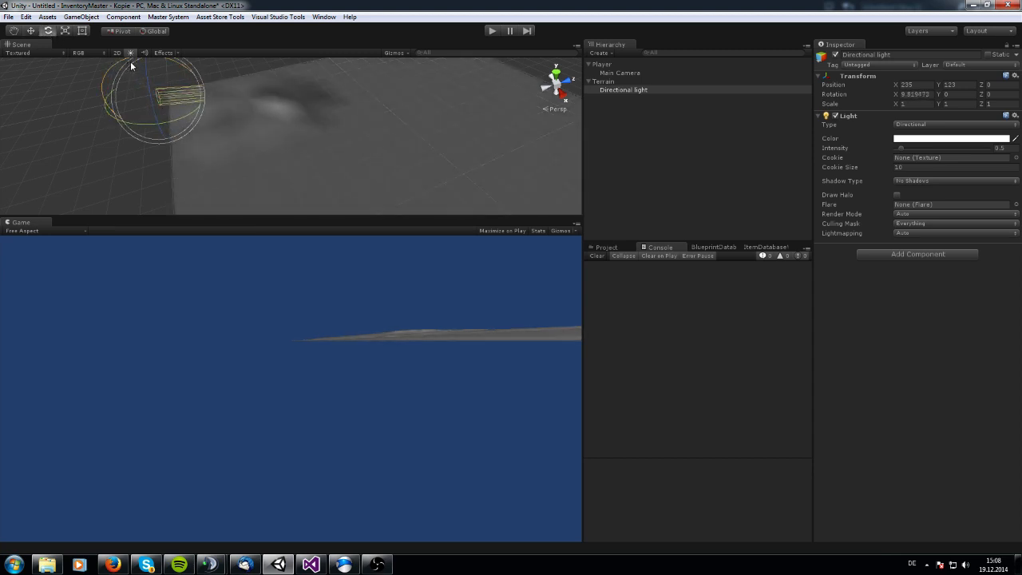
# Step: Move the Player onto the raised terrain at about X 279, Y 32, Z 147
pyautogui.click(603, 63)
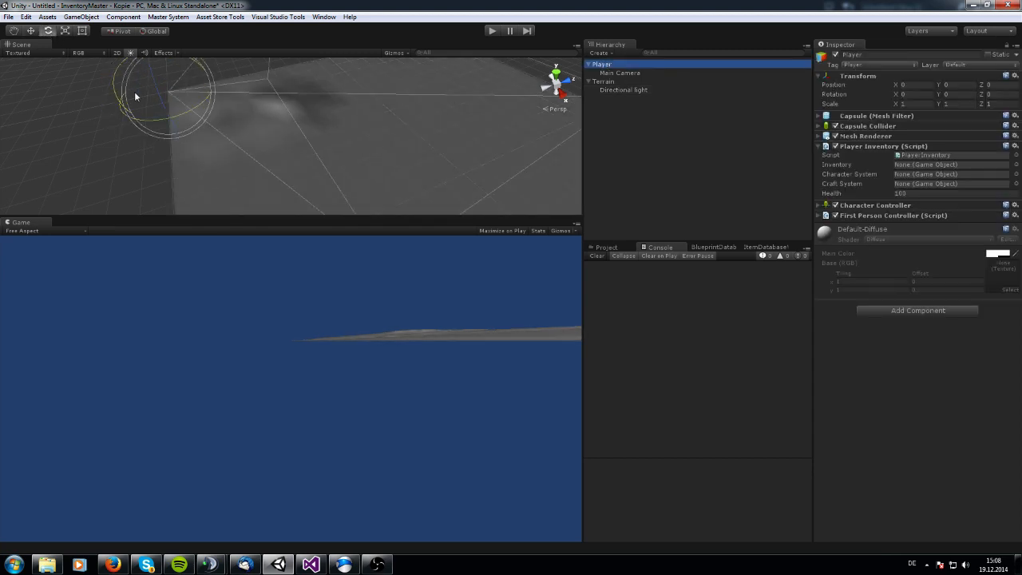
pyautogui.click(65, 31)
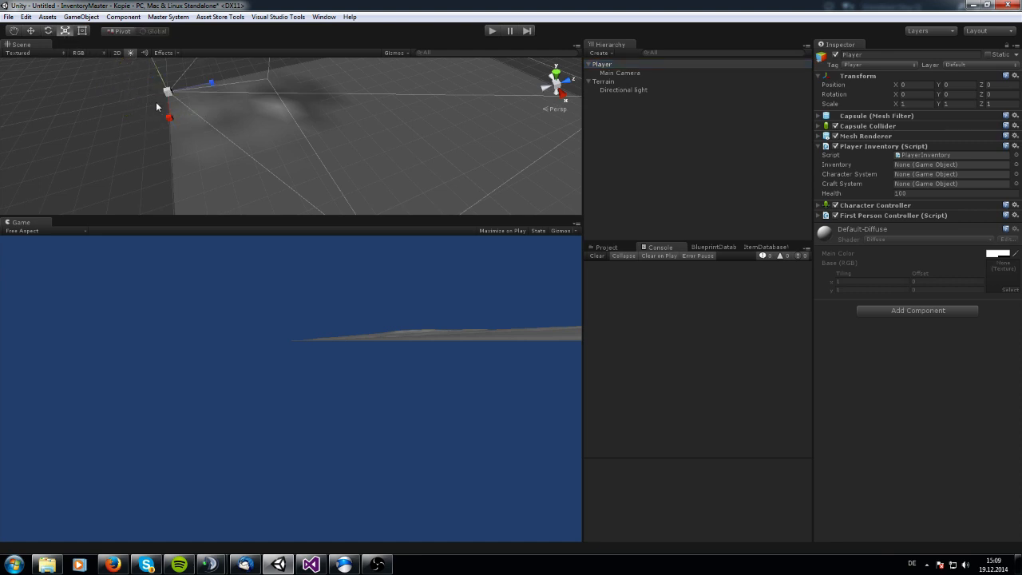
pyautogui.press('w')
pyautogui.moveTo(174, 120); pyautogui.dragTo(250, 114)
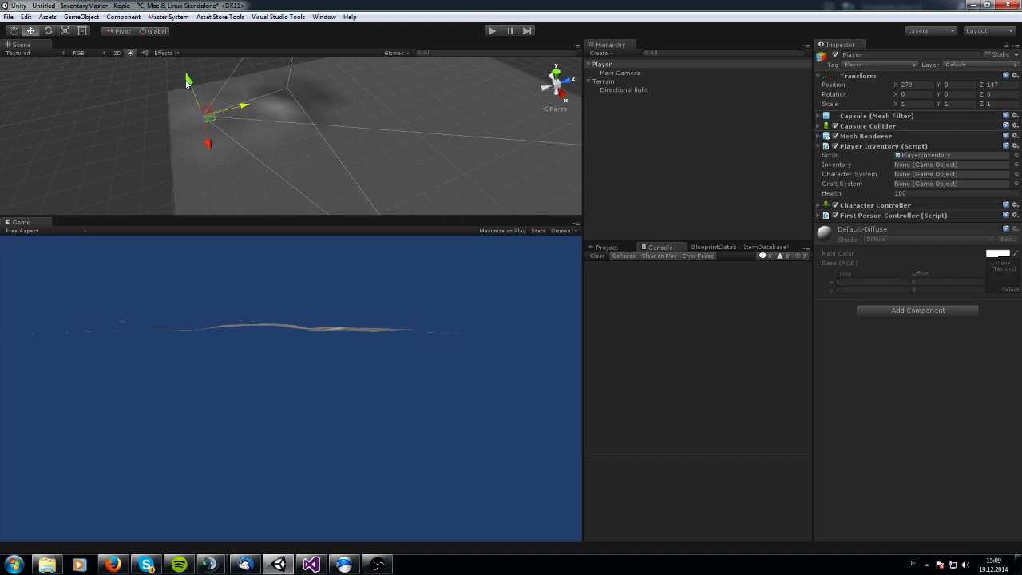
pyautogui.moveTo(186, 81); pyautogui.dragTo(183, 73)
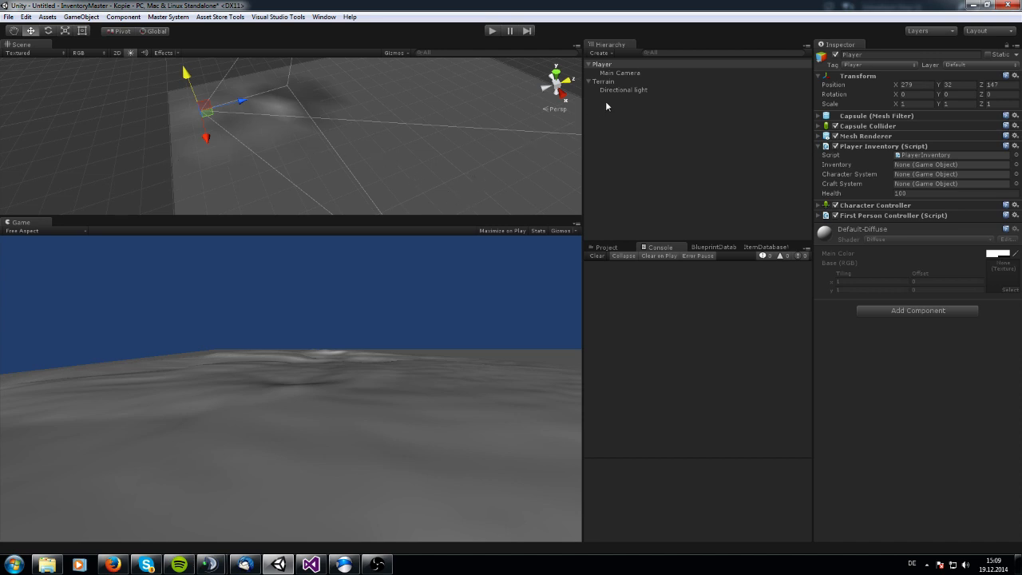
# Step: Run the scene in Play mode to test the player's movement, and stop it
pyautogui.click(643, 176)
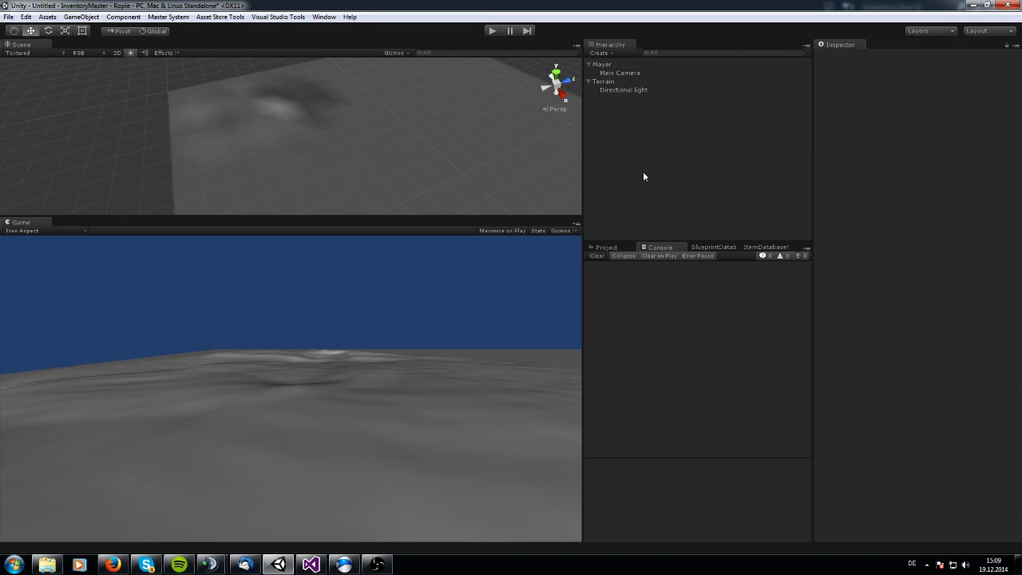
pyautogui.click(492, 31)
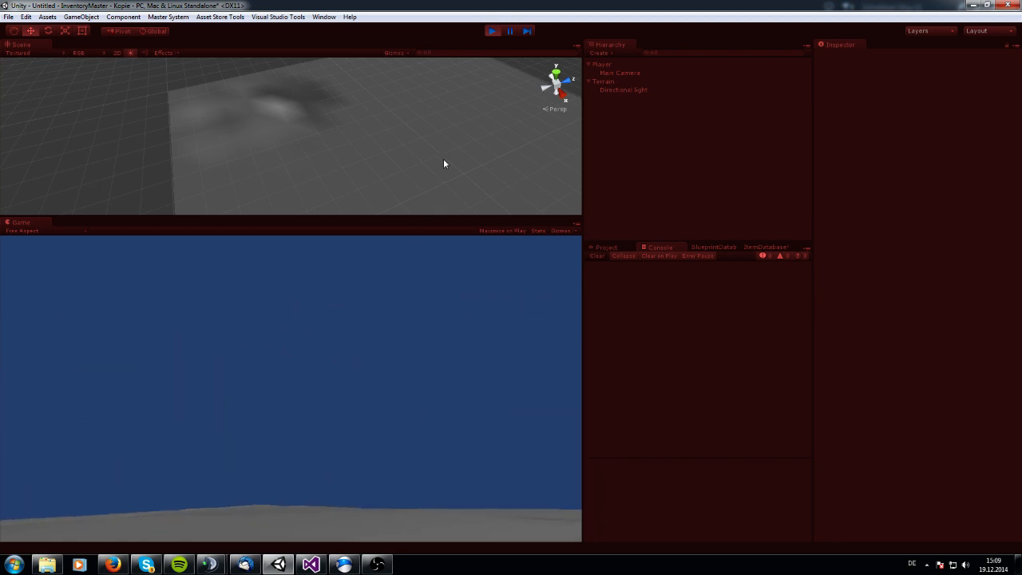
pyautogui.click(486, 32)
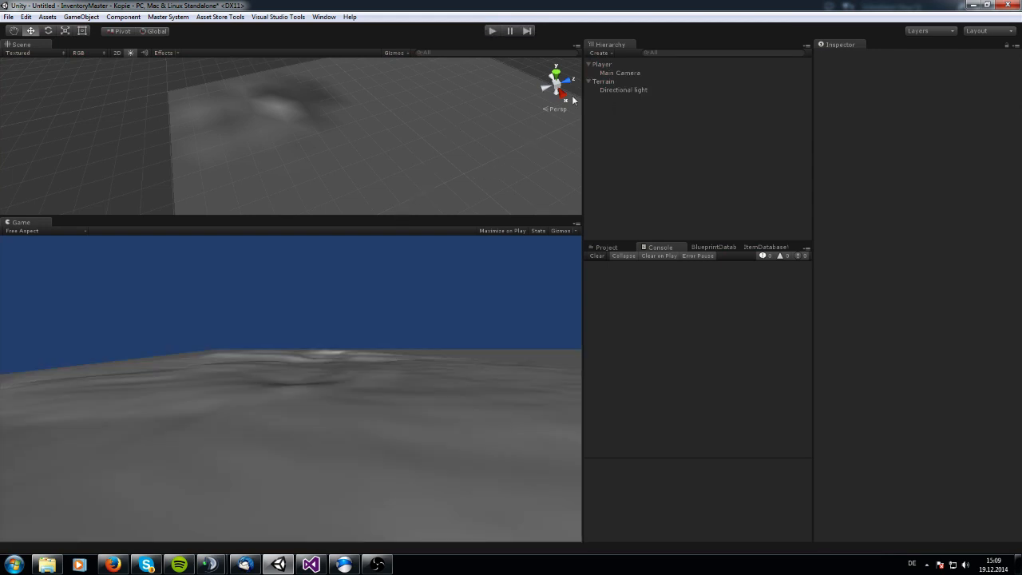
# Step: Create an Inventory and Storage object with the Master System
pyautogui.click(156, 18)
pyautogui.moveTo(174, 29)
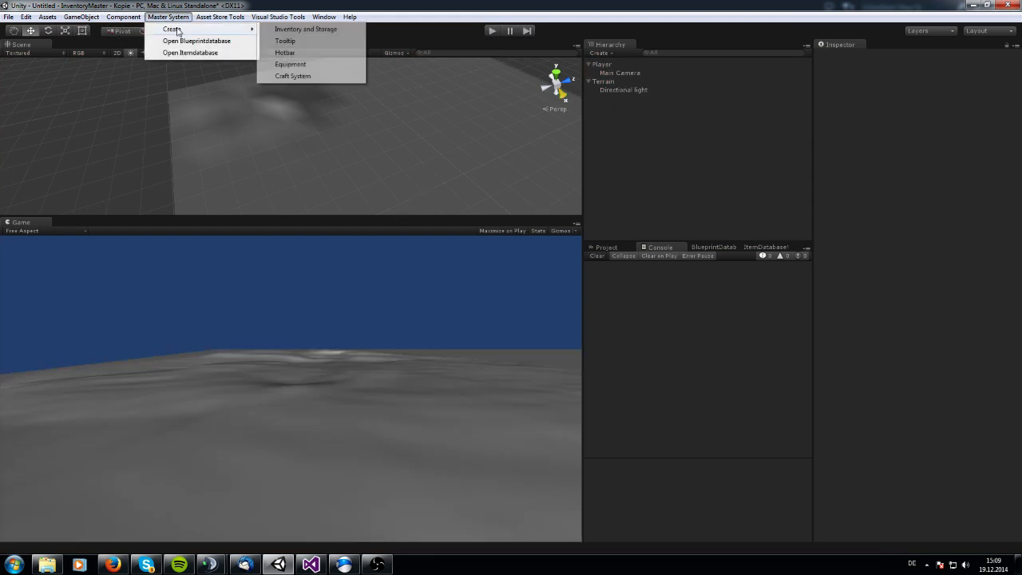
pyautogui.click(281, 30)
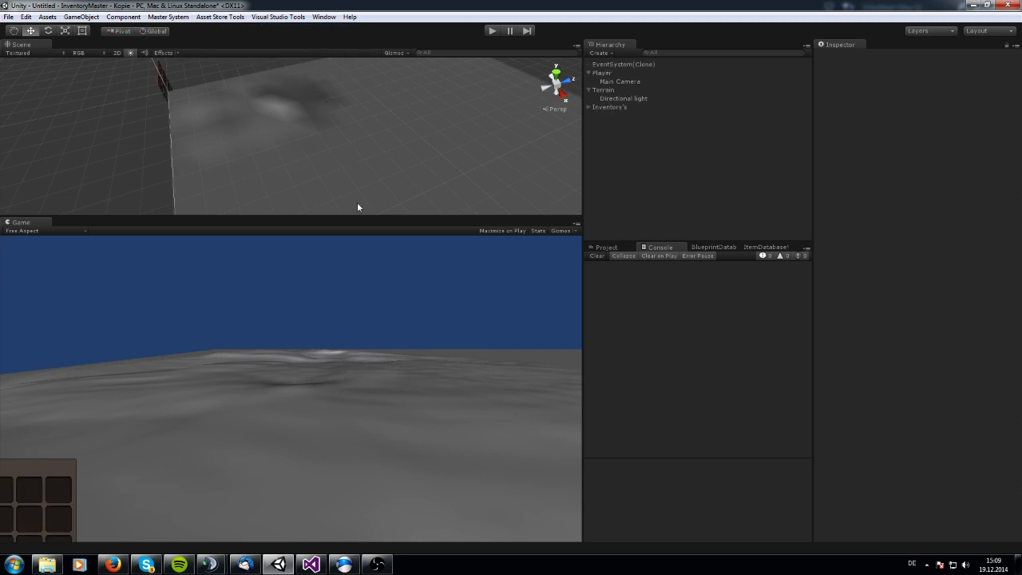
# Step: Switch the Scene view to 2D with the Rect tool and collapse the Terrain and Player entries in the Hierarchy
pyautogui.click(117, 53)
pyautogui.press('t')
pyautogui.click(588, 89)
pyautogui.click(588, 72)
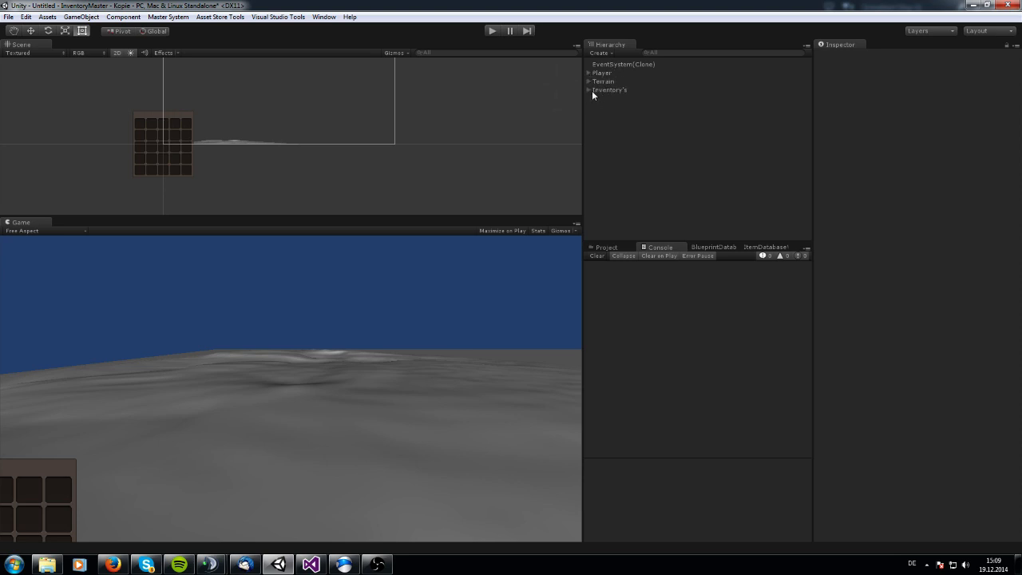
# Step: Select the inventory panel inside the Inventory's canvas and move it to the centre of the canvas
pyautogui.click(592, 91)
pyautogui.press('Right')
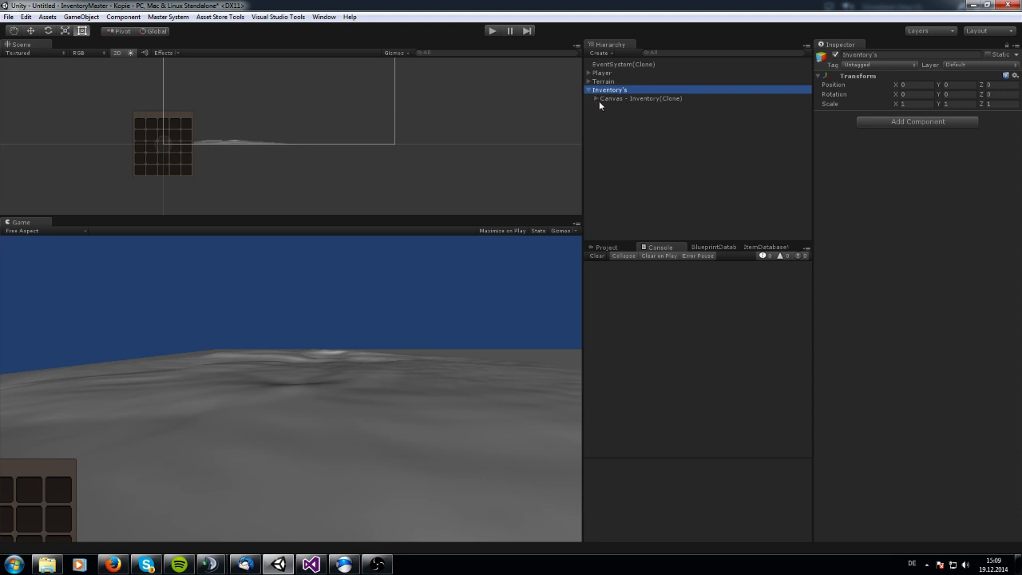
pyautogui.click(596, 99)
pyautogui.click(612, 108)
pyautogui.moveTo(177, 136); pyautogui.dragTo(290, 74)
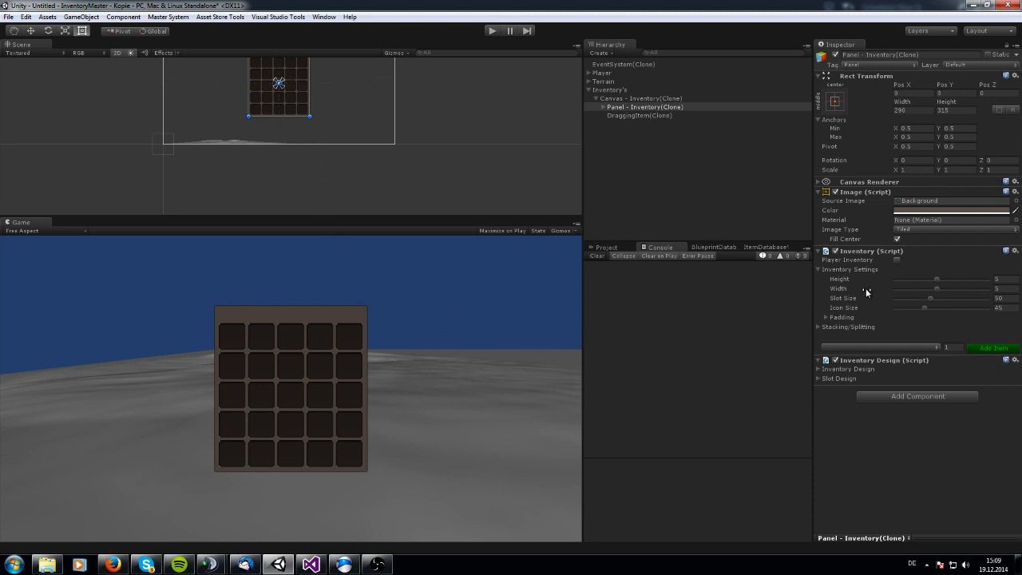
# Step: Mark the panel as Player Inventory and set its grid width to 6 with a slot size of 50
pyautogui.click(897, 261)
pyautogui.moveTo(937, 281); pyautogui.dragTo(948, 290)
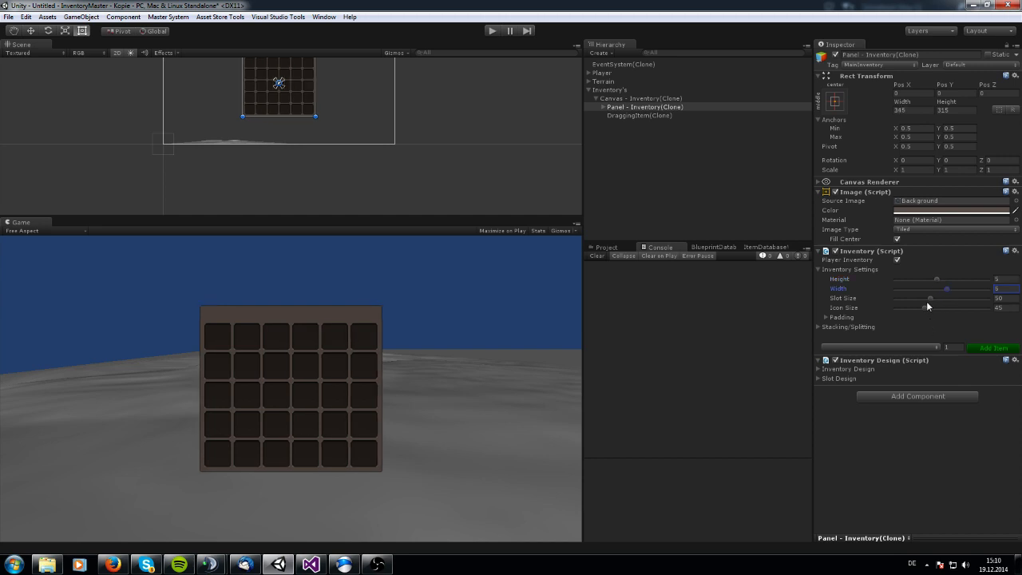
pyautogui.moveTo(931, 300); pyautogui.dragTo(931, 299)
# Step: Try out different padding values around and between the inventory slots
pyautogui.click(826, 318)
pyautogui.moveTo(847, 328); pyautogui.dragTo(857, 364)
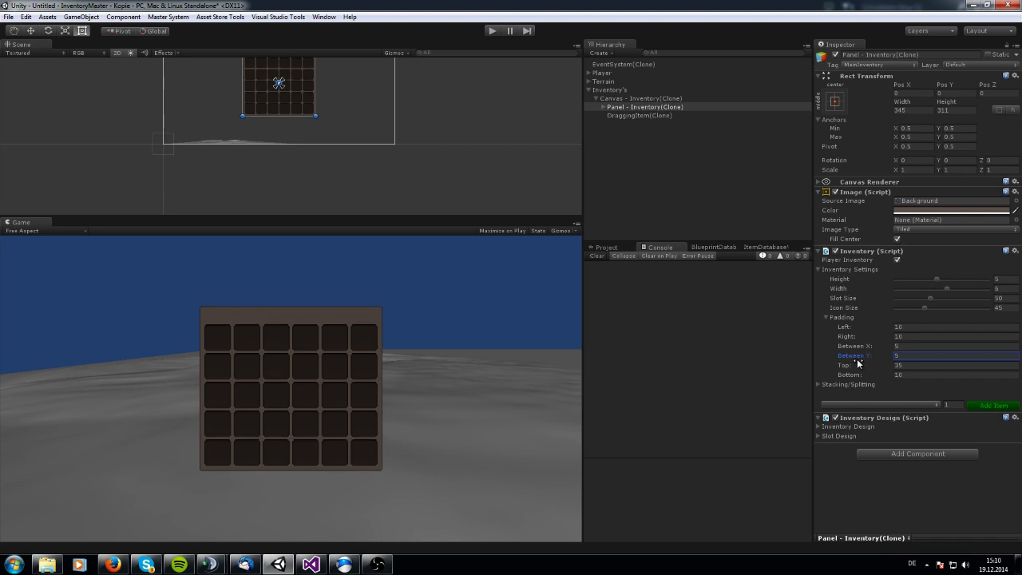
pyautogui.click(825, 318)
# Step: Add the Bottle item to the inventory four times with a quantity of 5 each
pyautogui.click(818, 327)
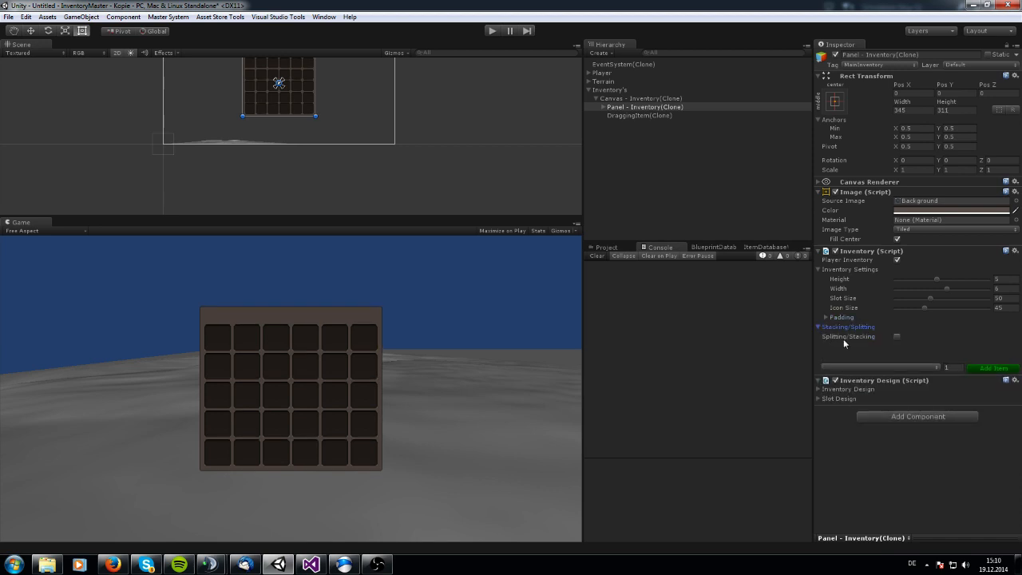
pyautogui.click(867, 368)
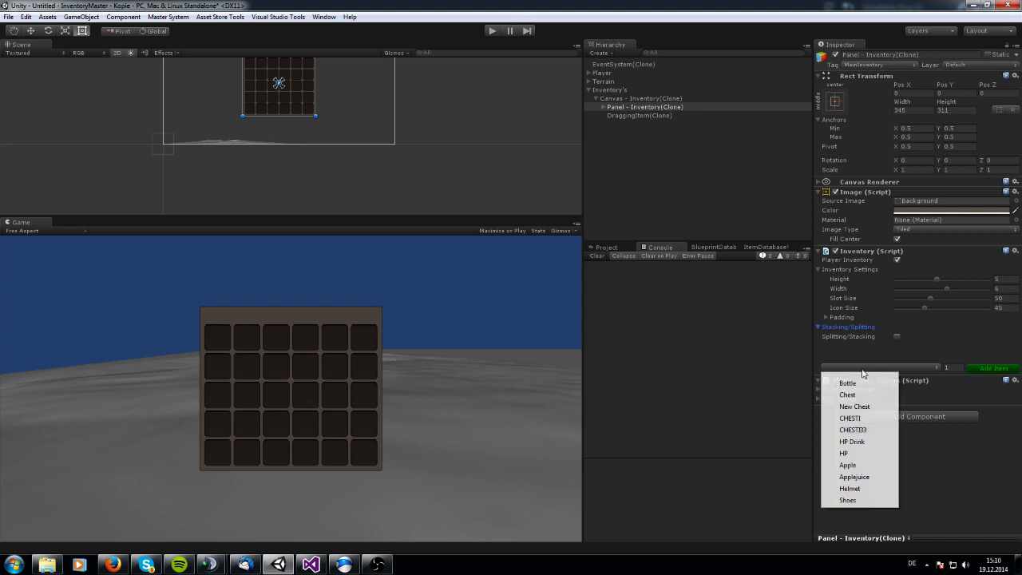
pyautogui.click(848, 383)
pyautogui.click(976, 370)
pyautogui.click(976, 370)
pyautogui.click(976, 370)
pyautogui.click(976, 370)
# Step: Add the Apple item to the inventory three times with a quantity of 5 each
pyautogui.click(920, 368)
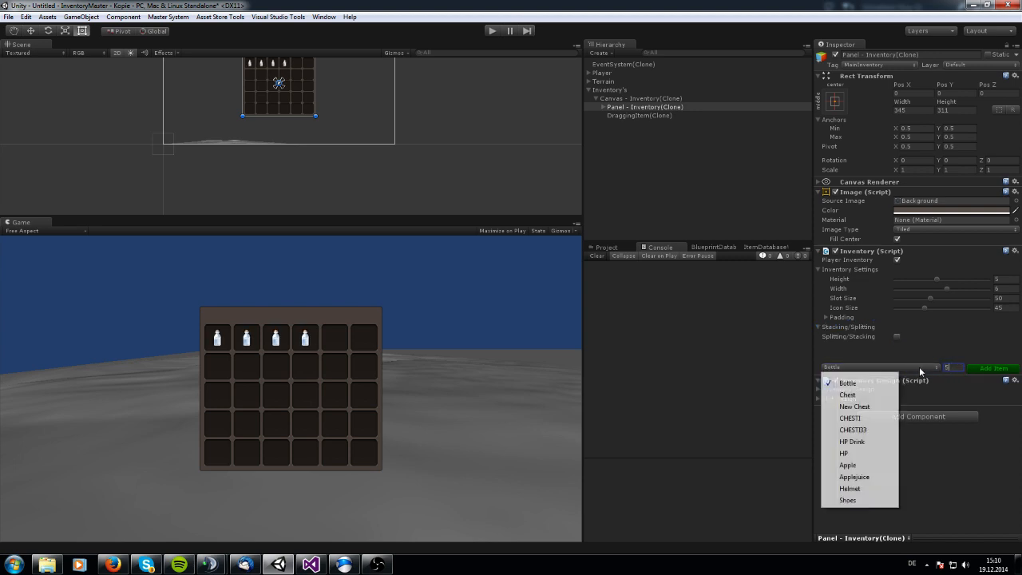
pyautogui.click(845, 453)
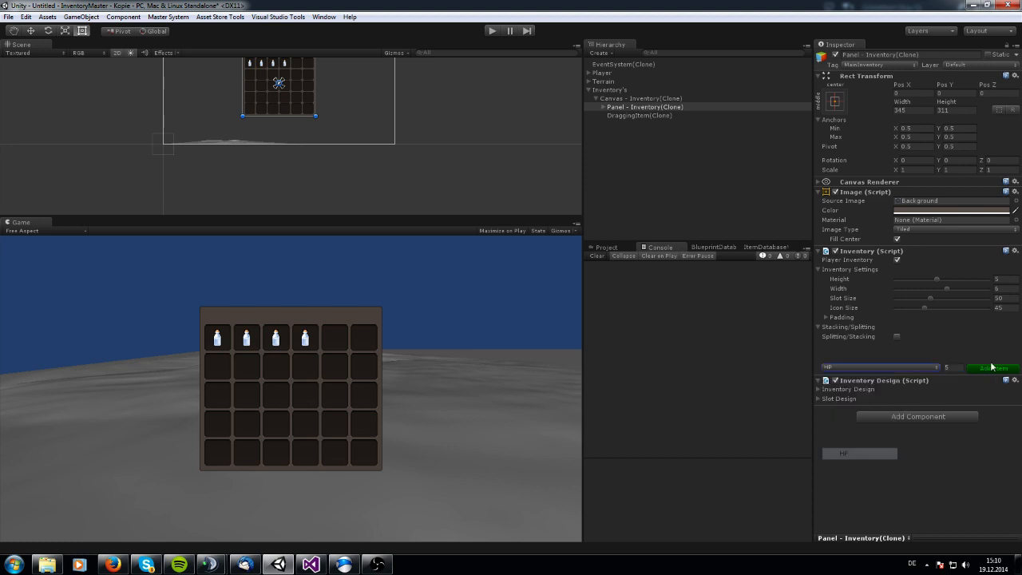
pyautogui.click(901, 368)
pyautogui.click(852, 476)
pyautogui.click(843, 369)
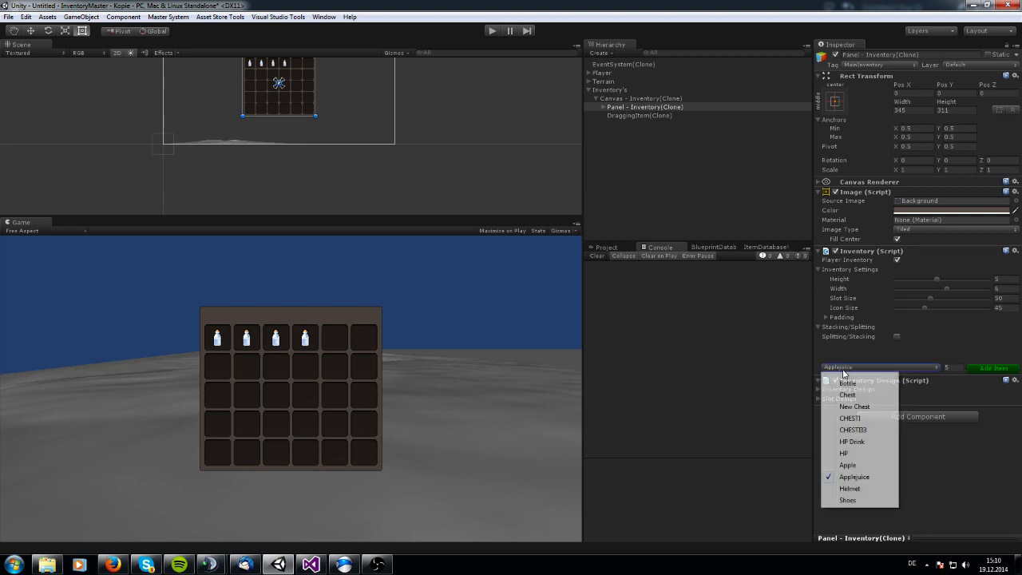
pyautogui.click(847, 465)
pyautogui.click(988, 372)
pyautogui.click(987, 372)
pyautogui.click(987, 372)
# Step: Add the Chest item to the inventory twice
pyautogui.click(881, 368)
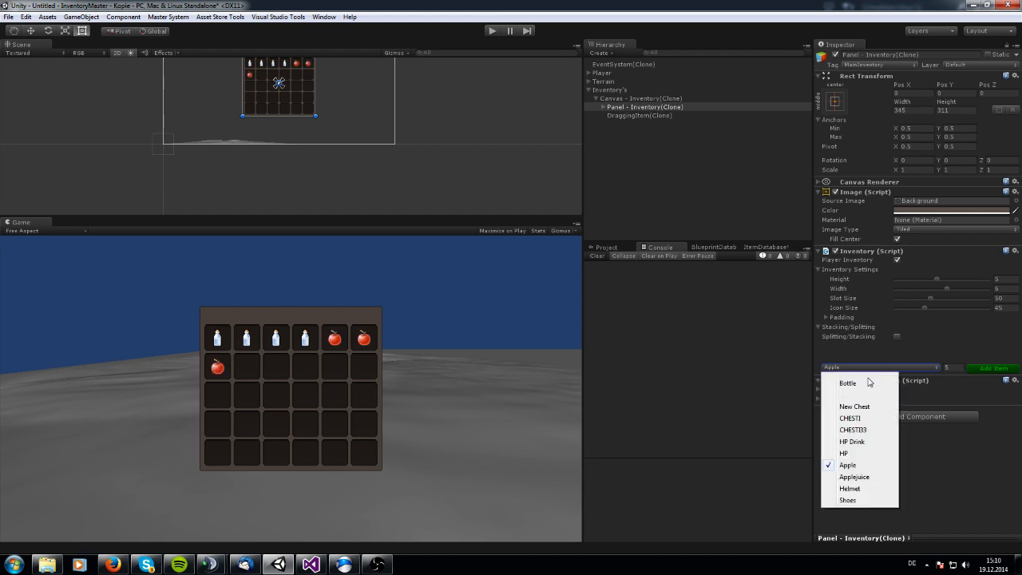
pyautogui.click(846, 393)
pyautogui.click(983, 371)
pyautogui.click(983, 371)
# Step: Enable Splitting/Stacking and set the stack number position to X 16, Y 12
pyautogui.click(896, 337)
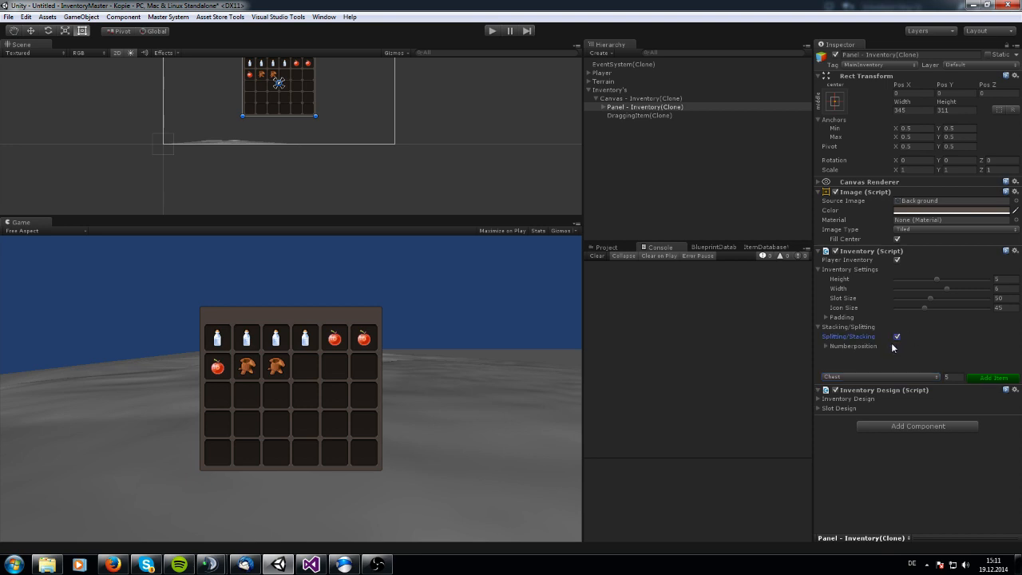
pyautogui.click(826, 346)
pyautogui.moveTo(952, 359)
pyautogui.mouseDown()
pyautogui.moveTo(978, 363)
pyautogui.moveTo(947, 366)
pyautogui.moveTo(969, 376)
pyautogui.moveTo(970, 358)
pyautogui.mouseUp()
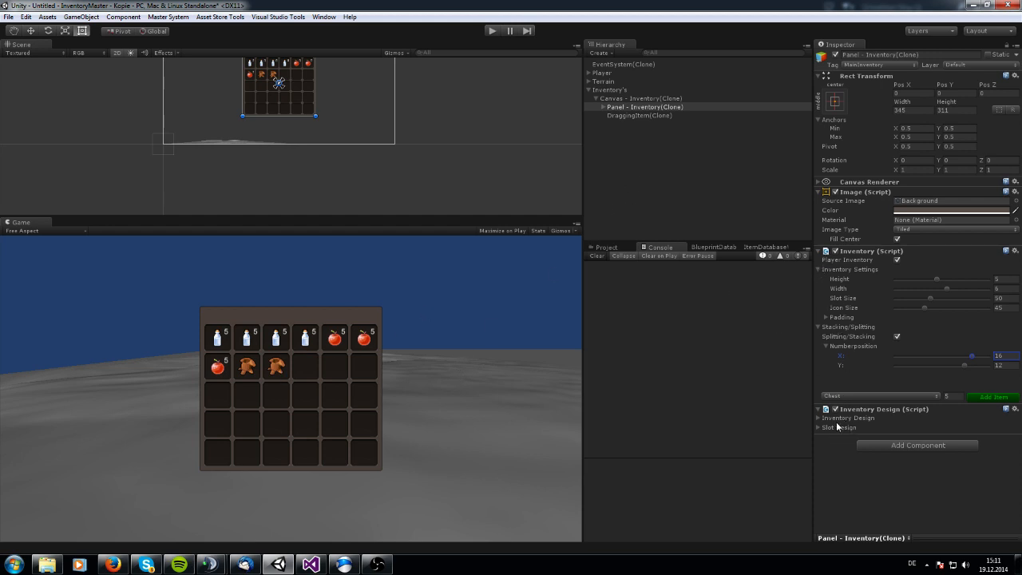
# Step: Set the inventory design's title to "Inventory"
pyautogui.click(820, 269)
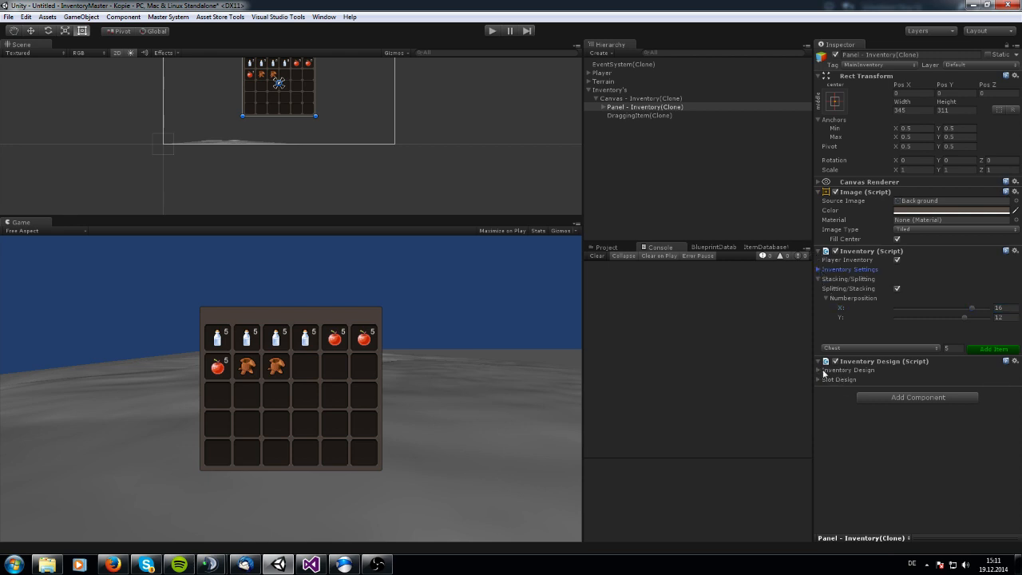
pyautogui.click(824, 371)
pyautogui.click(925, 380)
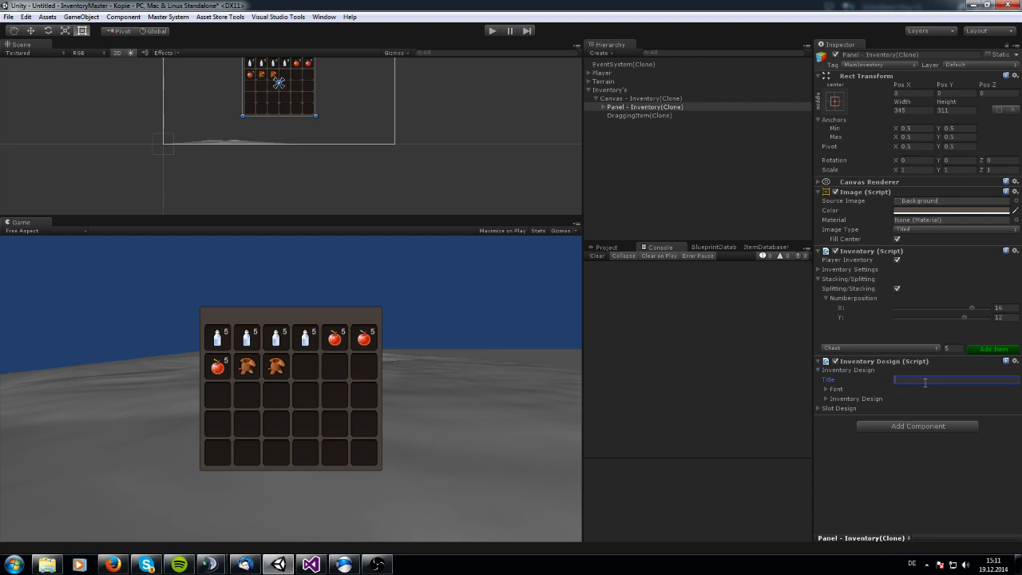
pyautogui.write('Inventory')
# Step: Change the title font to FontinSans_Cyrillic_R_46b and check its size and colour settings
pyautogui.click(827, 390)
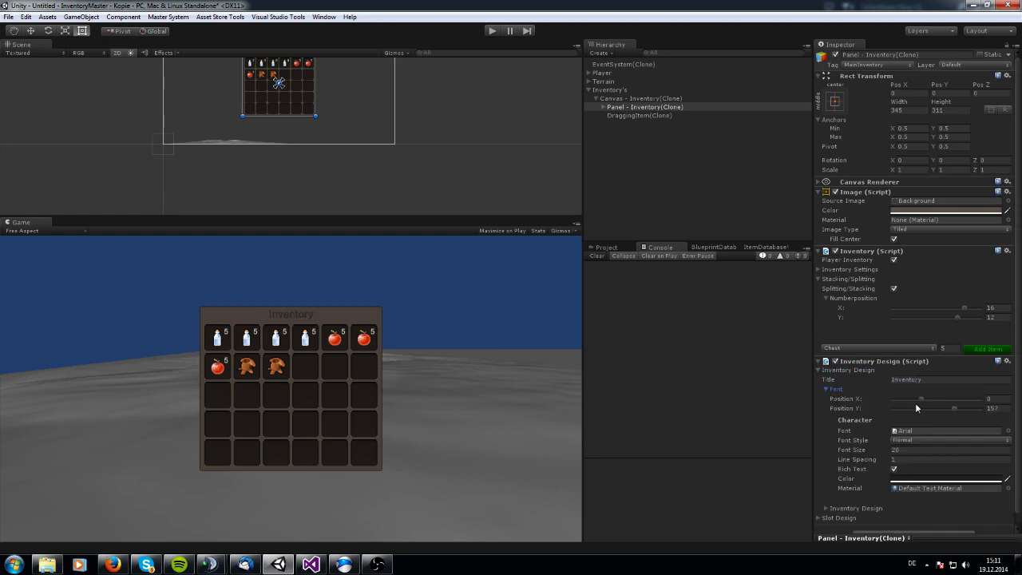
pyautogui.moveTo(921, 401)
pyautogui.mouseDown()
pyautogui.moveTo(939, 402)
pyautogui.moveTo(921, 408)
pyautogui.mouseUp()
pyautogui.click(1009, 431)
pyautogui.doubleClick(764, 229)
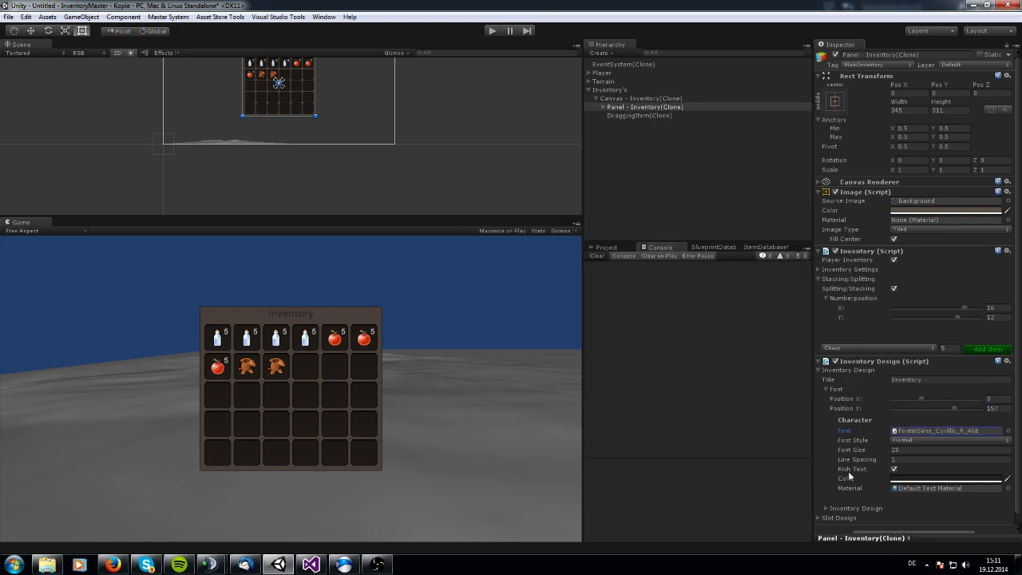
pyautogui.click(902, 451)
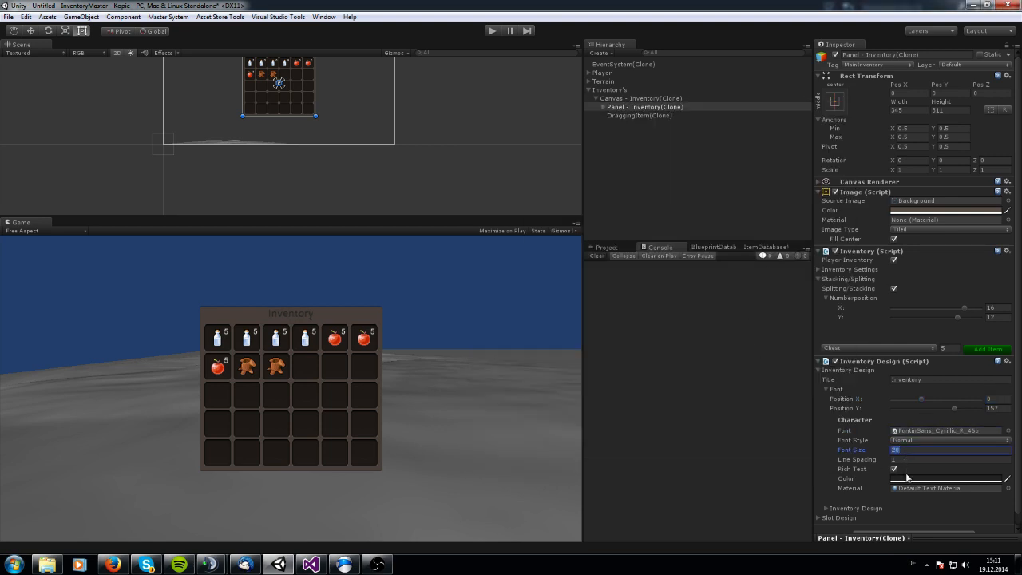
pyautogui.click(899, 481)
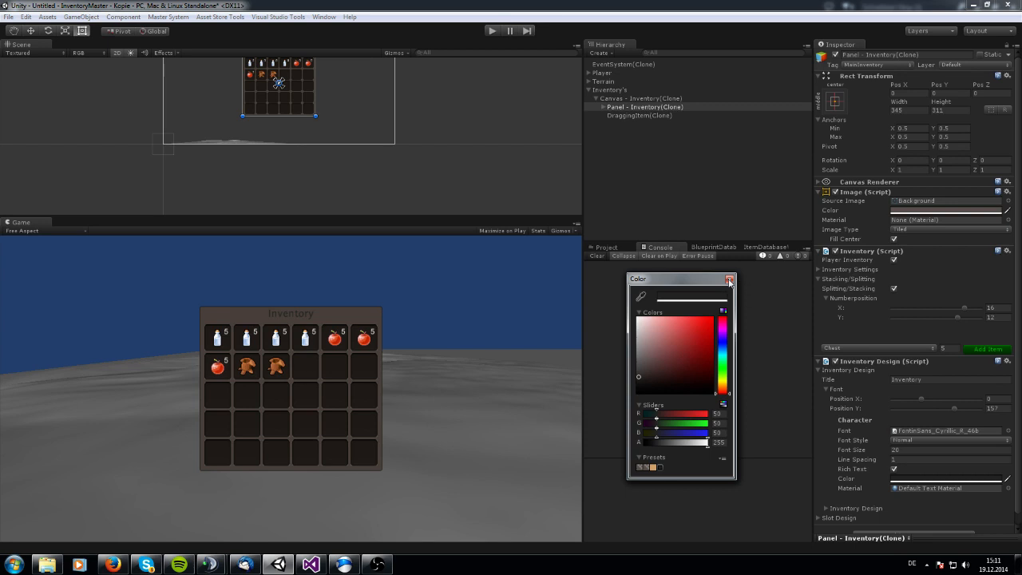
pyautogui.click(867, 484)
# Step: Clear the inventory title text and collapse the font settings
pyautogui.click(931, 380)
pyautogui.press('BackSpace')
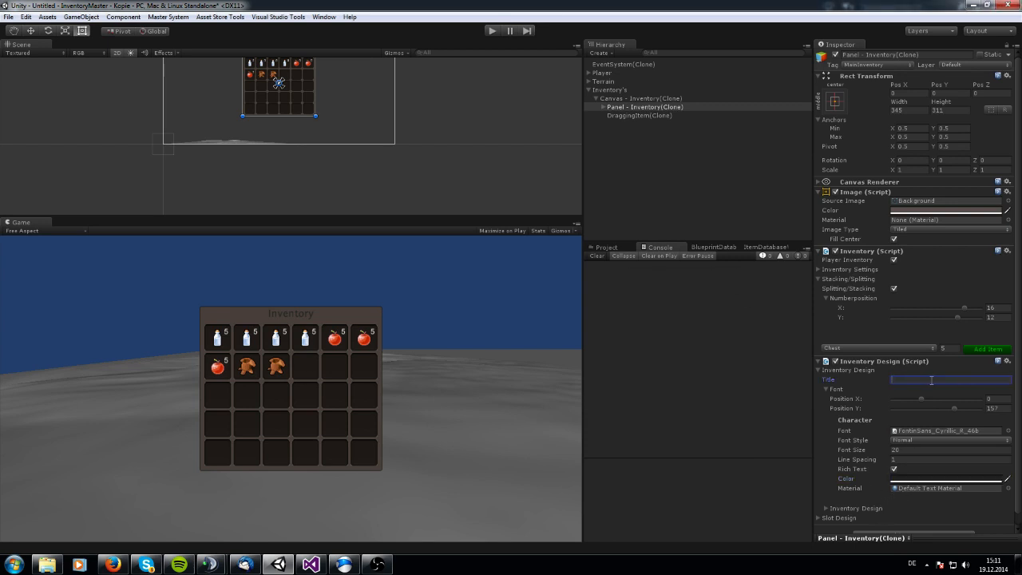
pyautogui.click(828, 390)
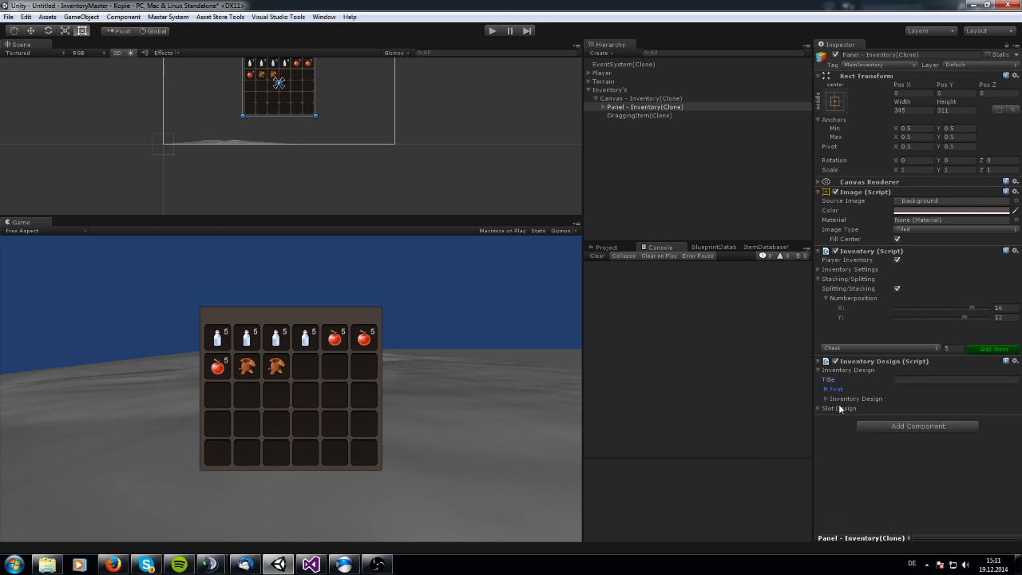
# Step: Use the Panel 5 sprite as the inventory background image and set its colour to white
pyautogui.click(826, 399)
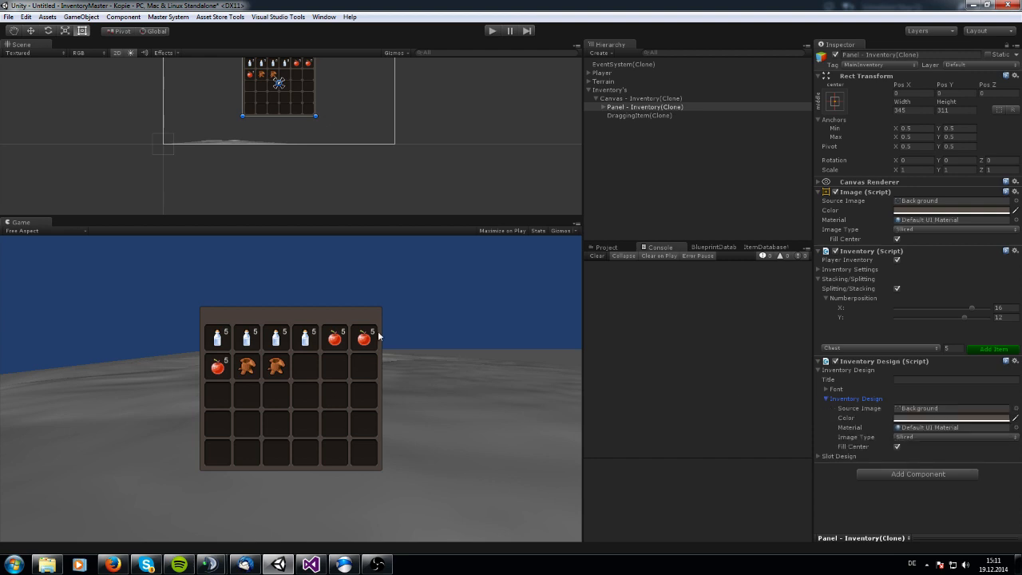
pyautogui.click(1015, 408)
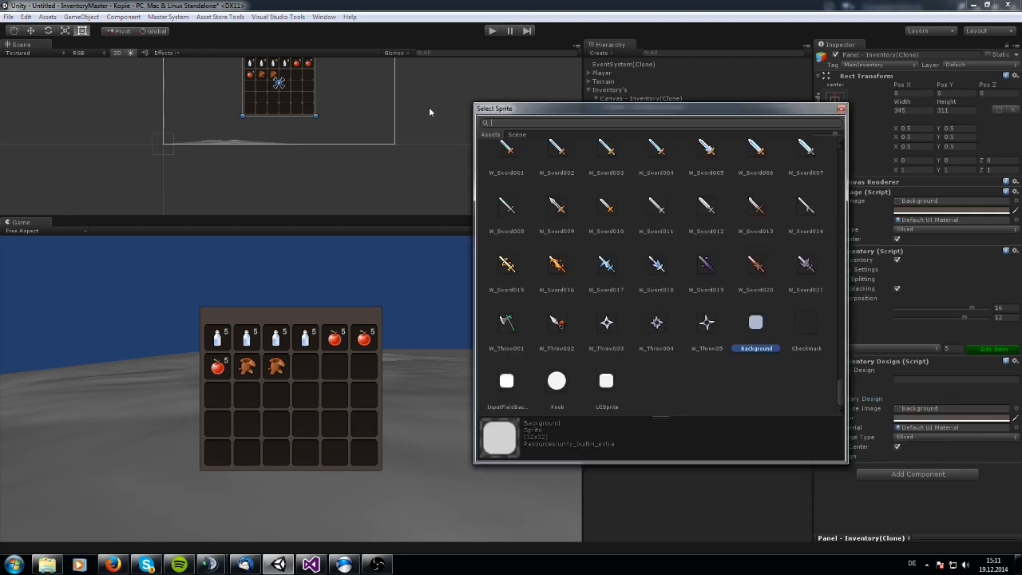
pyautogui.write('panel')
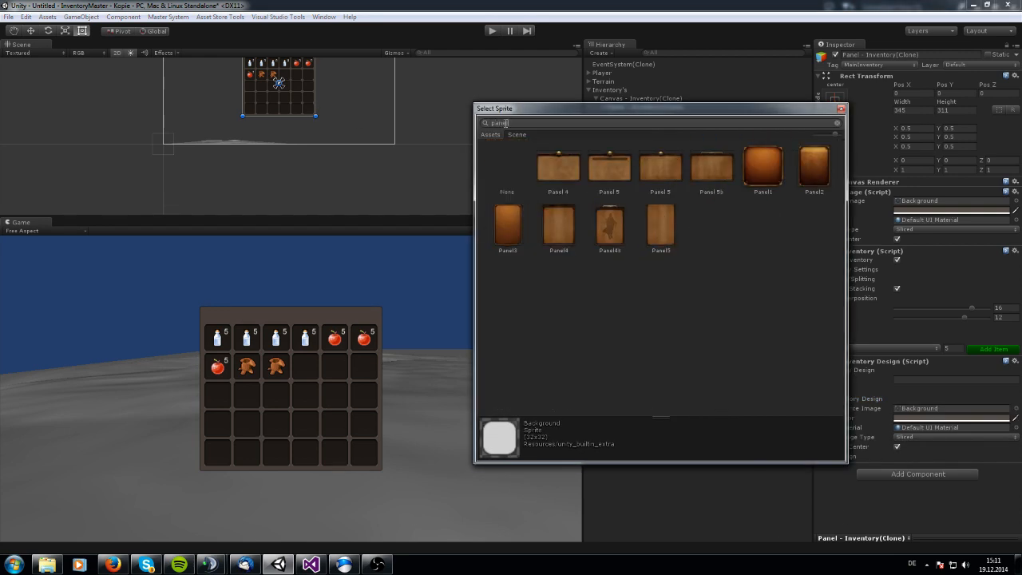
pyautogui.doubleClick(656, 171)
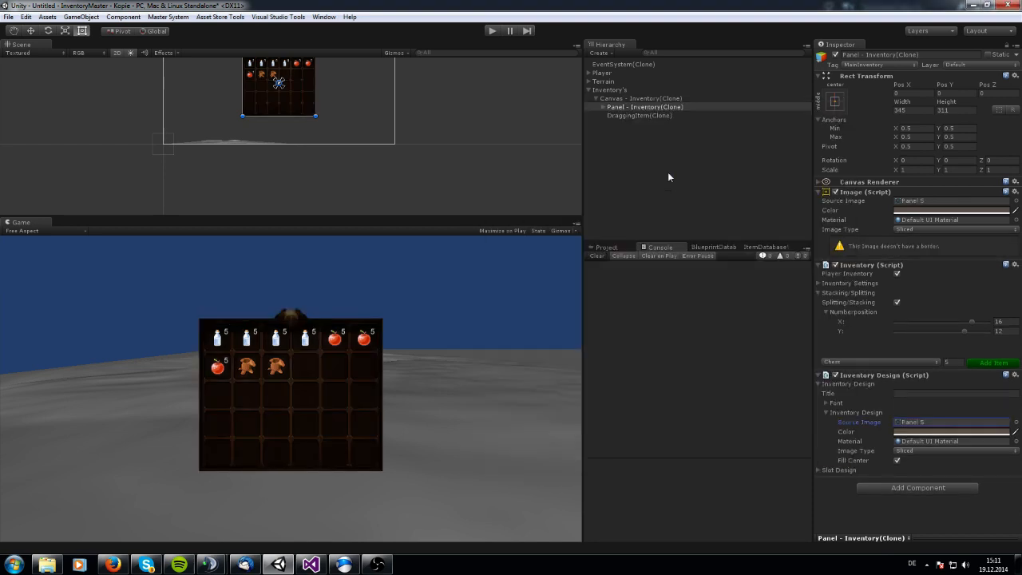
pyautogui.click(908, 435)
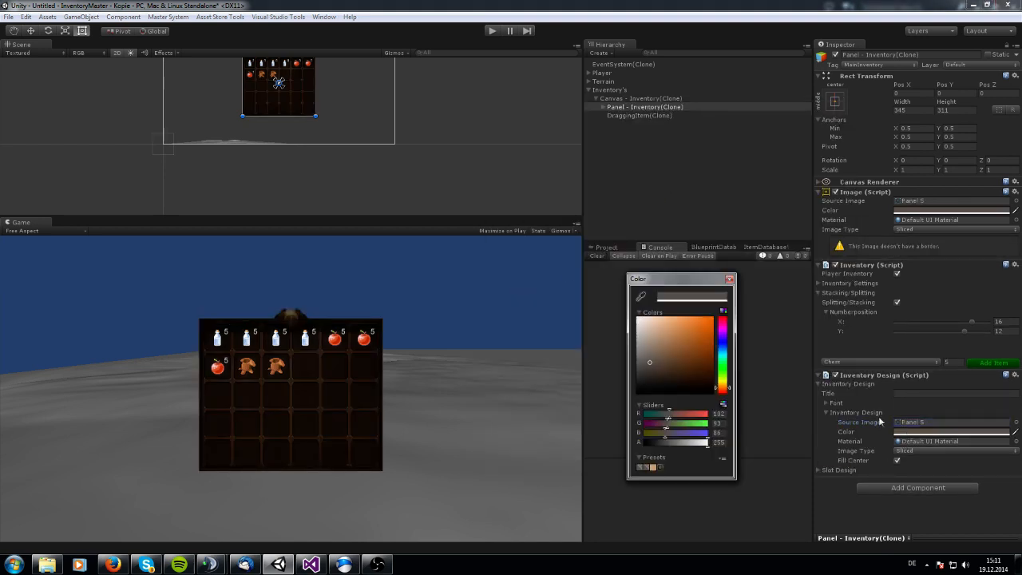
pyautogui.click(729, 278)
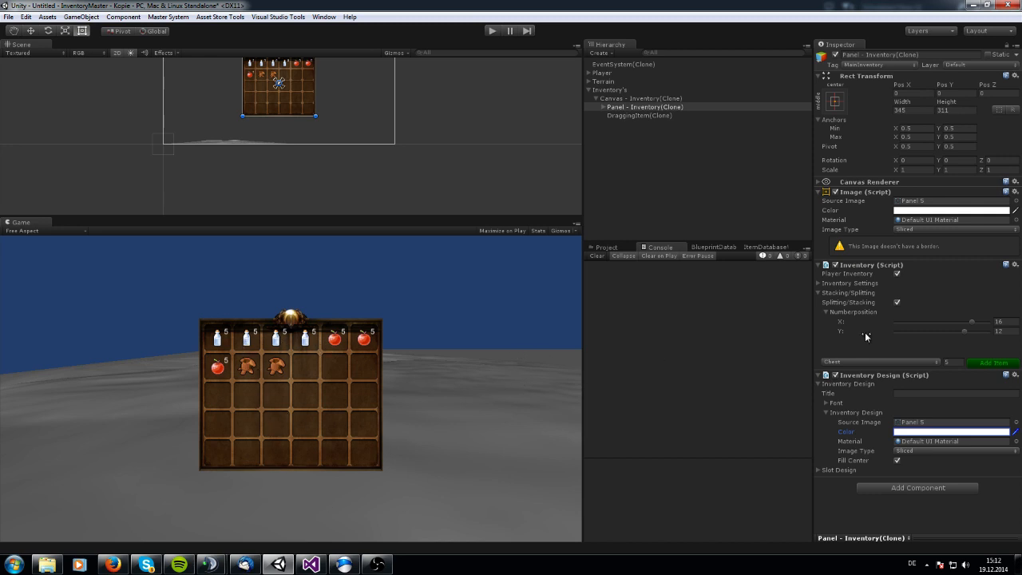
# Step: Set the inventory grid height to 4 and the padding to Left 15, Right 15, Top 50 and Bottom 15
pyautogui.click(819, 293)
pyautogui.click(819, 283)
pyautogui.click(828, 331)
pyautogui.moveTo(845, 379); pyautogui.dragTo(866, 380)
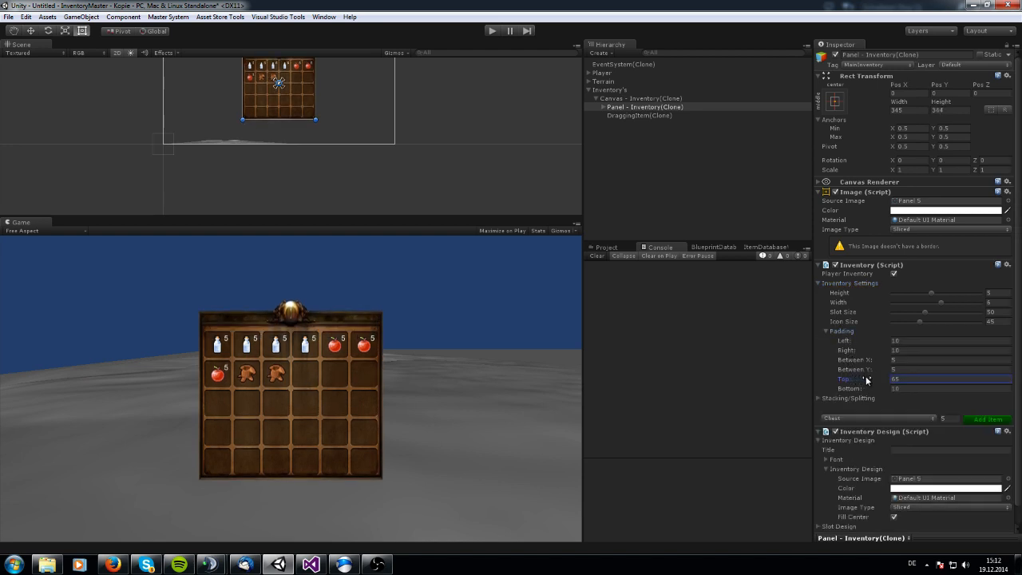
pyautogui.moveTo(932, 294); pyautogui.dragTo(926, 293)
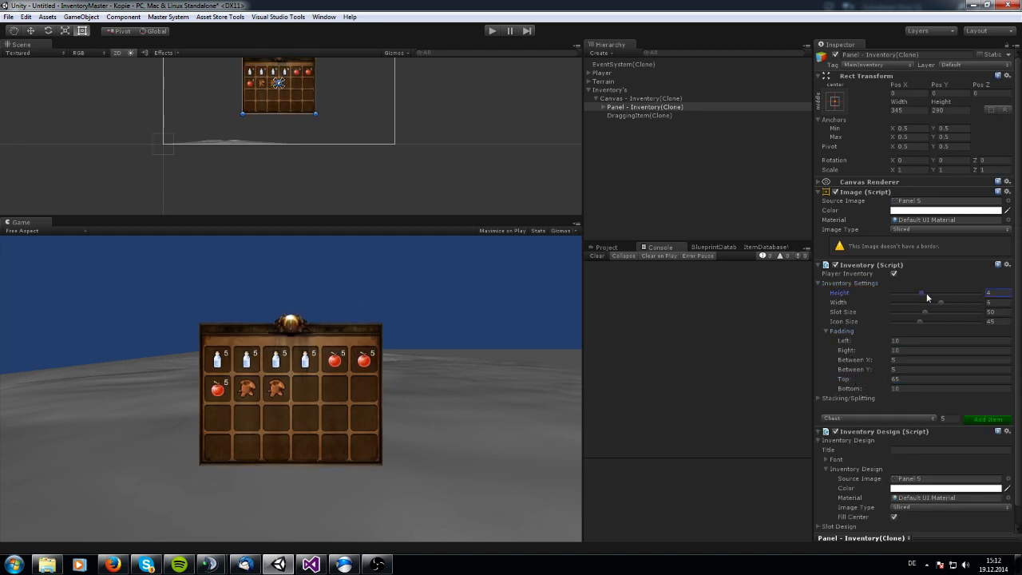
pyautogui.moveTo(855, 382); pyautogui.dragTo(843, 383)
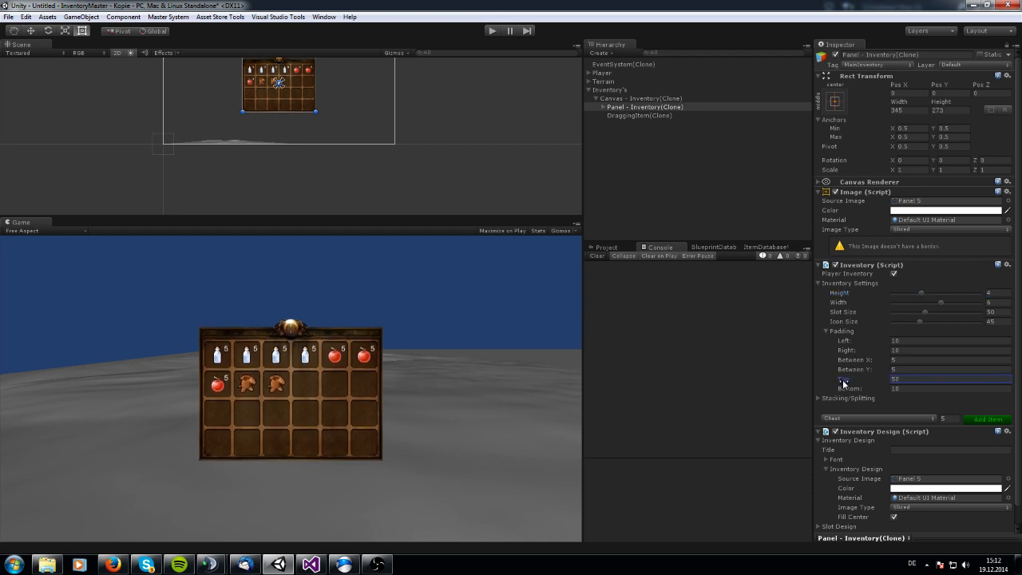
pyautogui.moveTo(844, 342); pyautogui.dragTo(853, 392)
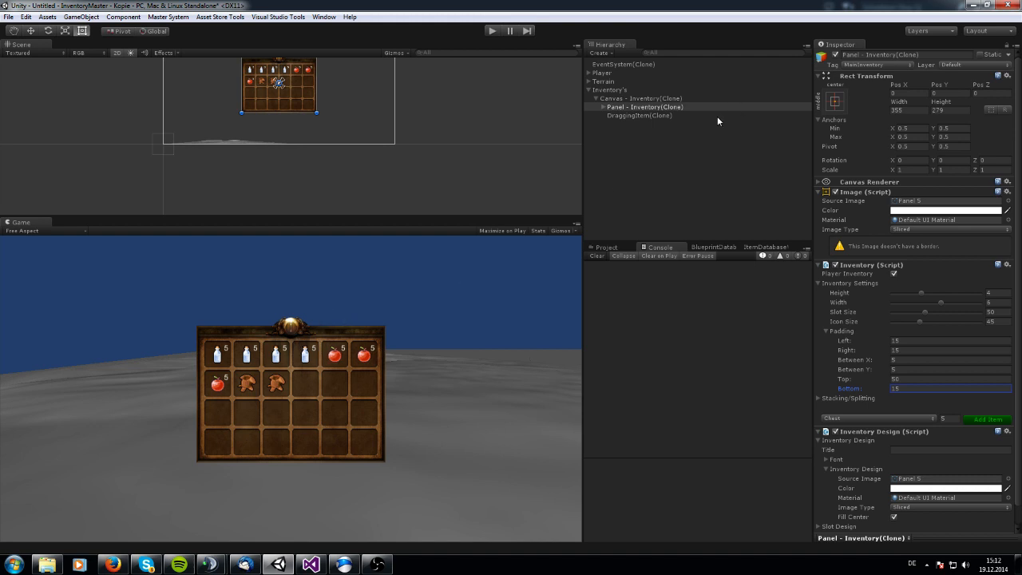
# Step: Assign Panel - Inventory(Clone) as the Inventory in the Player's Player Inventory script
pyautogui.click(610, 73)
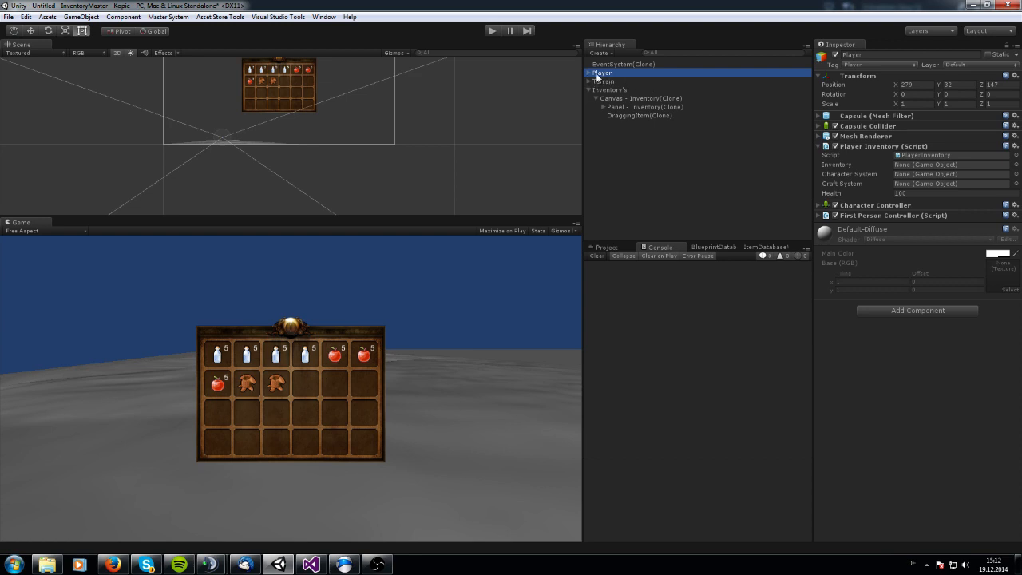
pyautogui.moveTo(621, 108)
pyautogui.mouseDown()
pyautogui.moveTo(666, 118)
pyautogui.moveTo(621, 109)
pyautogui.moveTo(905, 235)
pyautogui.moveTo(907, 164)
pyautogui.mouseUp()
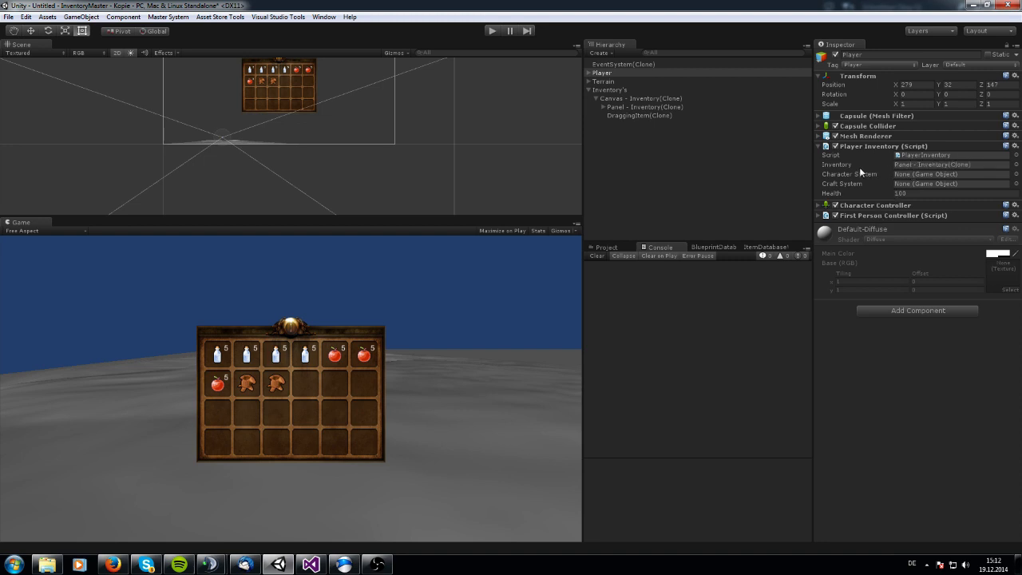
# Step: Run the scene, open the inventory in game and stack the fourth bottle slot onto the third
pyautogui.click(491, 34)
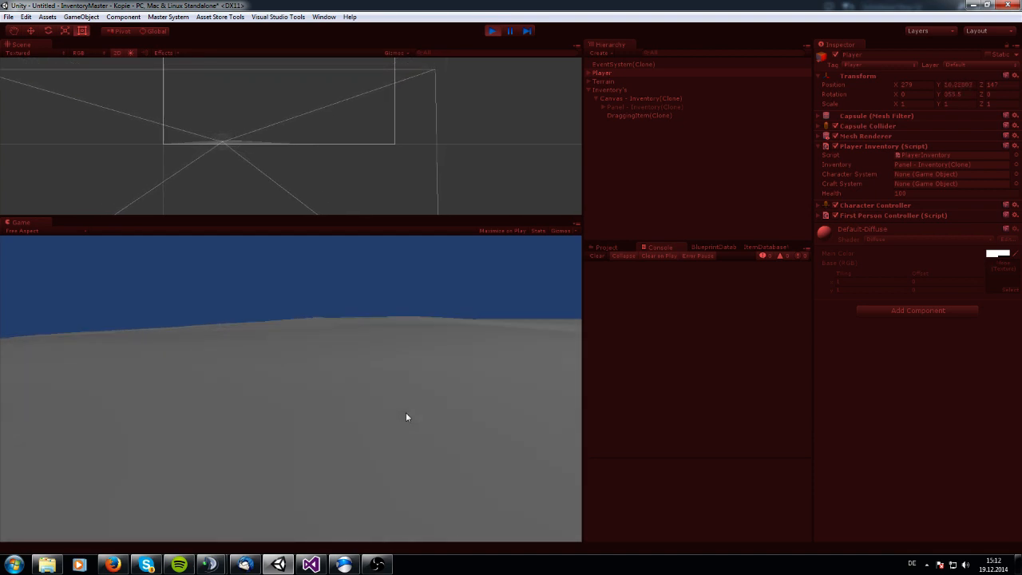
pyautogui.press('b')
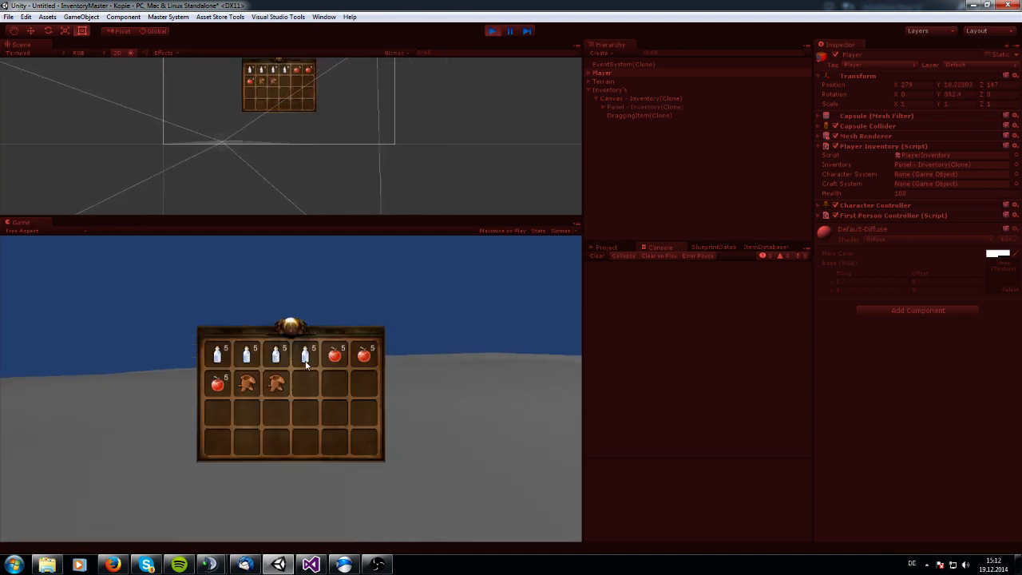
pyautogui.moveTo(305, 358); pyautogui.dragTo(280, 360)
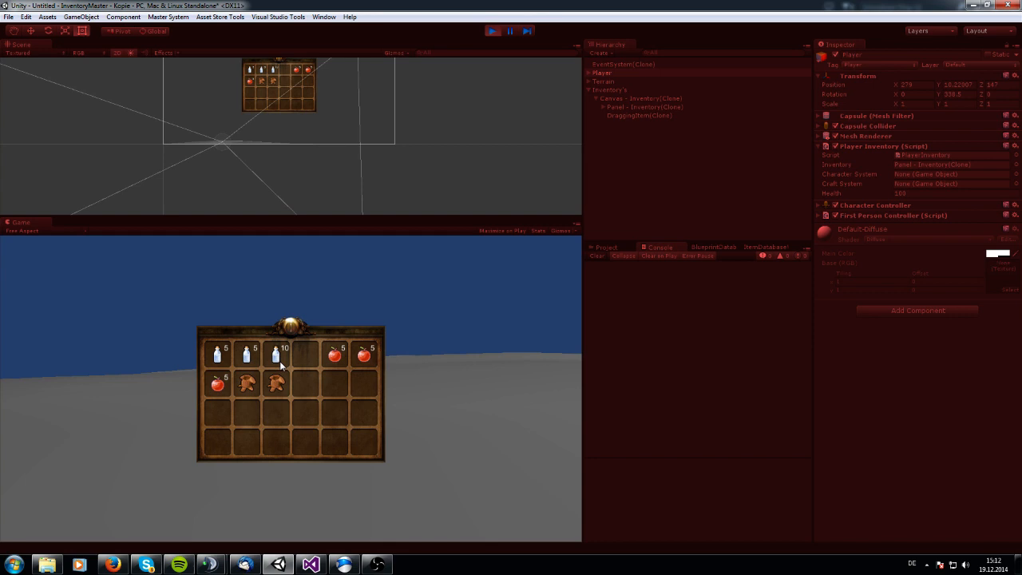
# Step: Merge all bottle stacks into the second inventory slot, then split the combined stack twice across the first three slots
pyautogui.moveTo(280, 361); pyautogui.dragTo(238, 361)
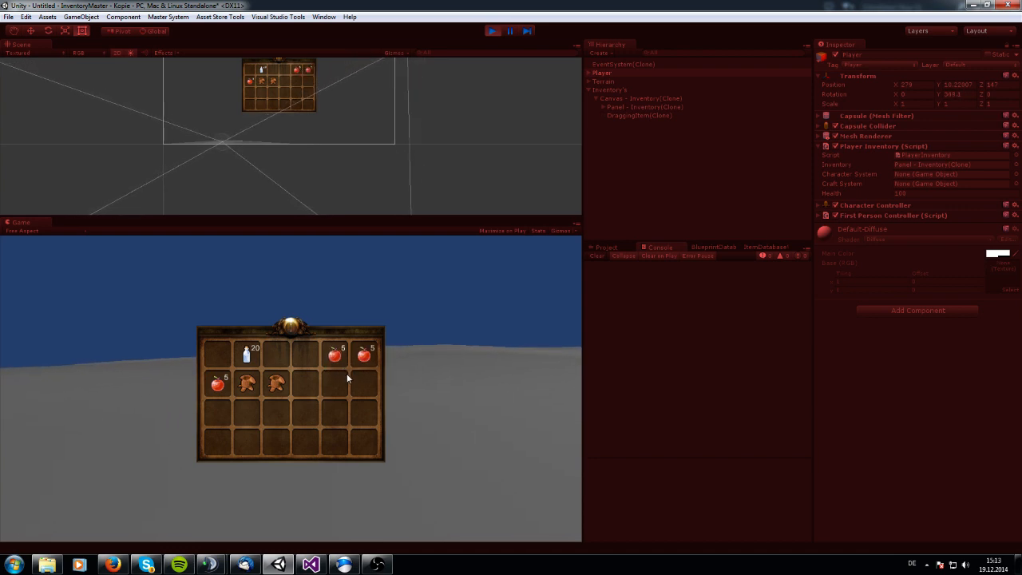
pyautogui.keyDown('shift'); pyautogui.click(249, 356); pyautogui.keyUp('shift')
pyautogui.keyDown('shift'); pyautogui.click(249, 357); pyautogui.keyUp('shift')
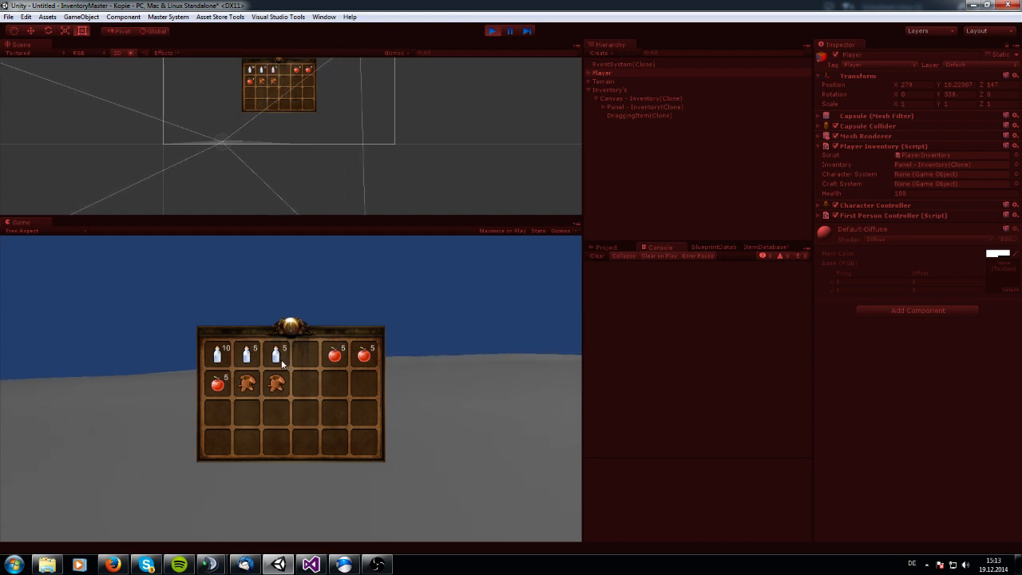
# Step: Drop the third slot's bottles onto the ground, reopen the inventory, move it aside and pick the dropped item up again
pyautogui.click(444, 392)
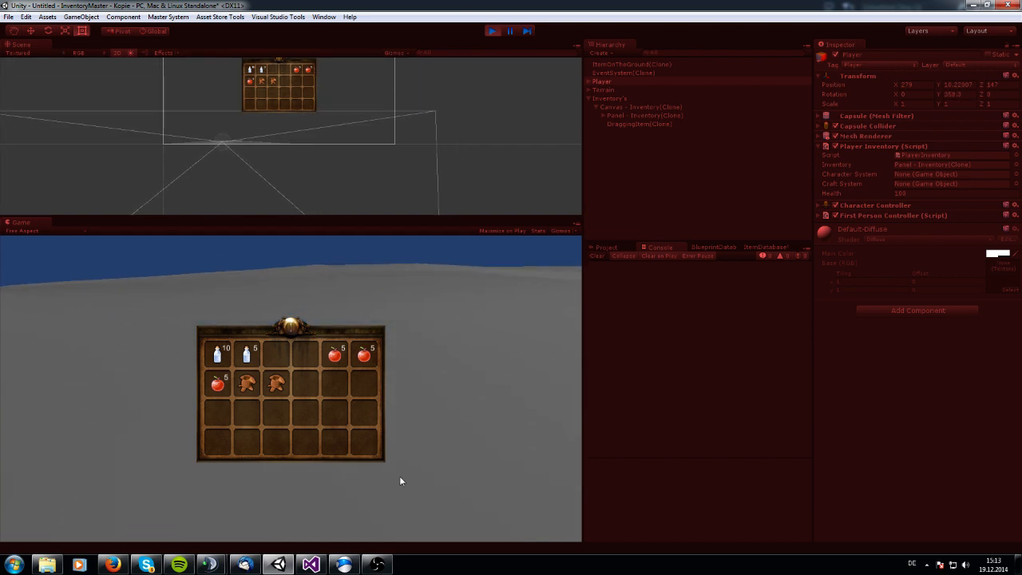
pyautogui.press('i')
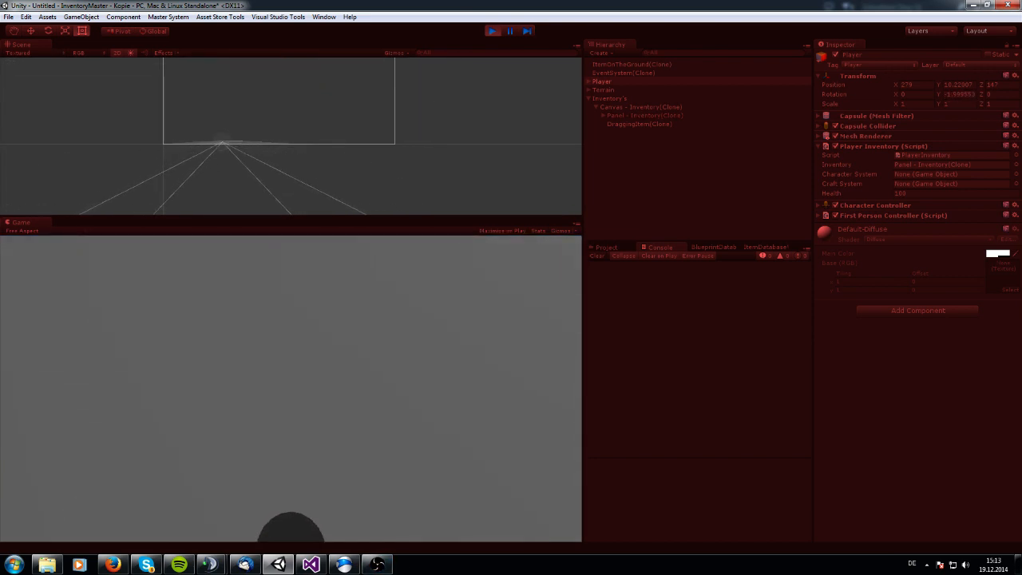
pyautogui.press('s')
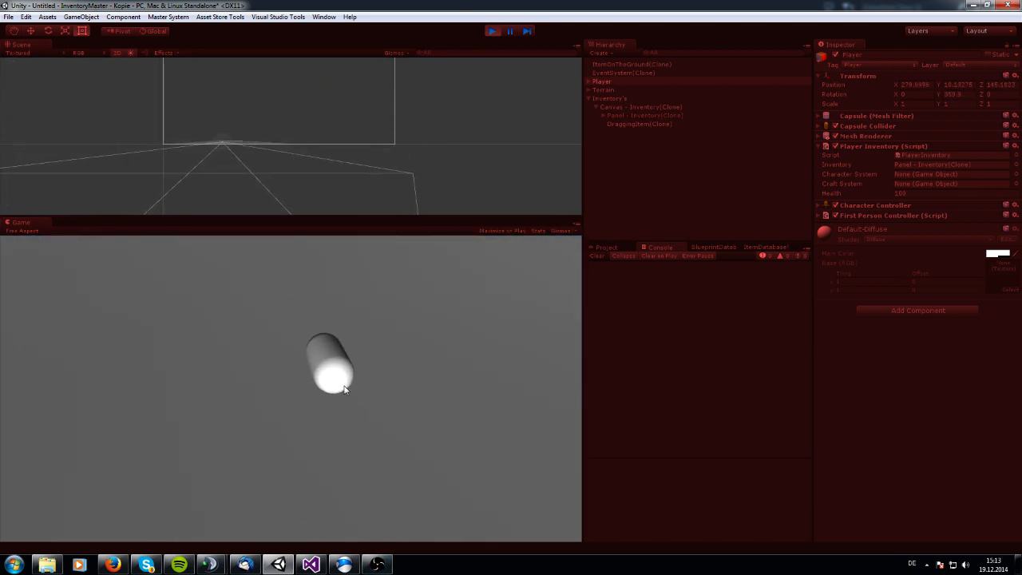
pyautogui.press('i')
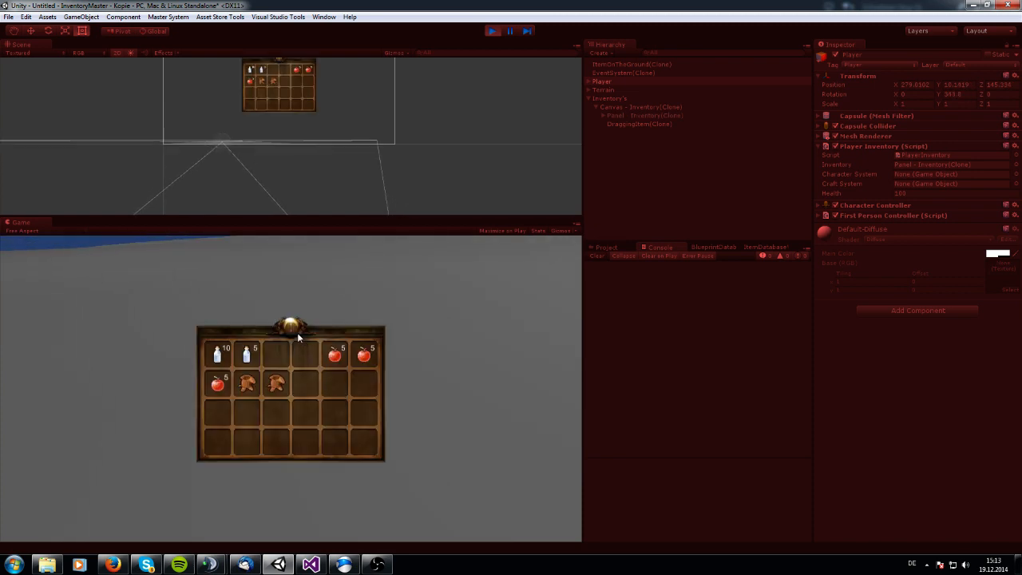
pyautogui.moveTo(326, 327); pyautogui.dragTo(397, 300)
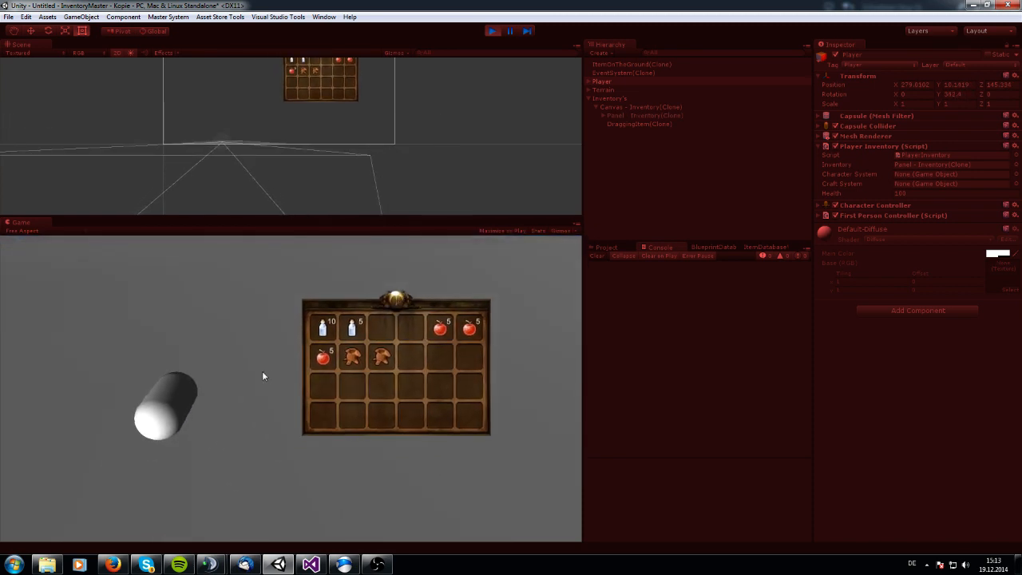
pyautogui.press('w')
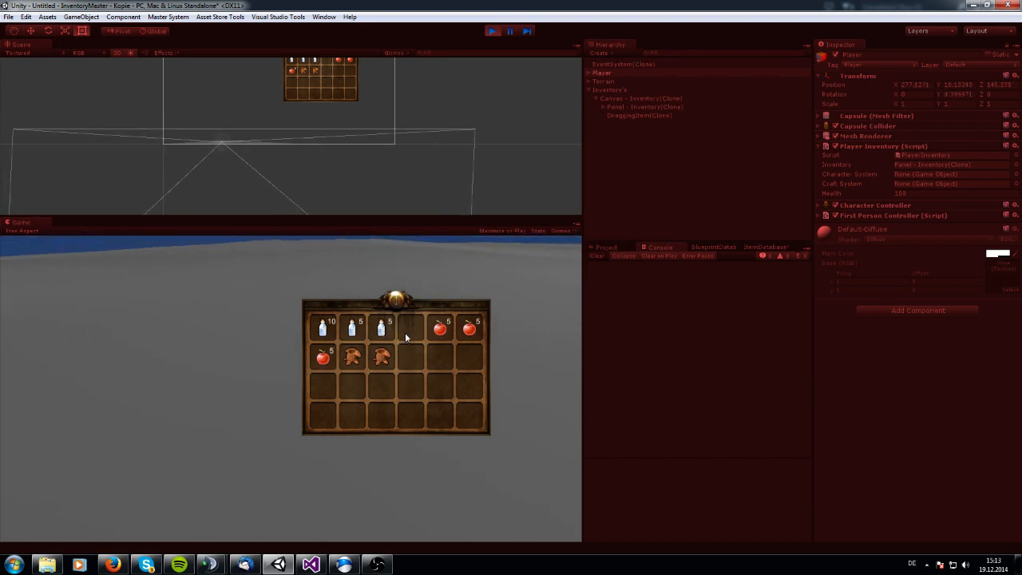
# Step: Move the inventory window back to the middle of the game view and end the test run
pyautogui.moveTo(396, 301); pyautogui.dragTo(289, 289)
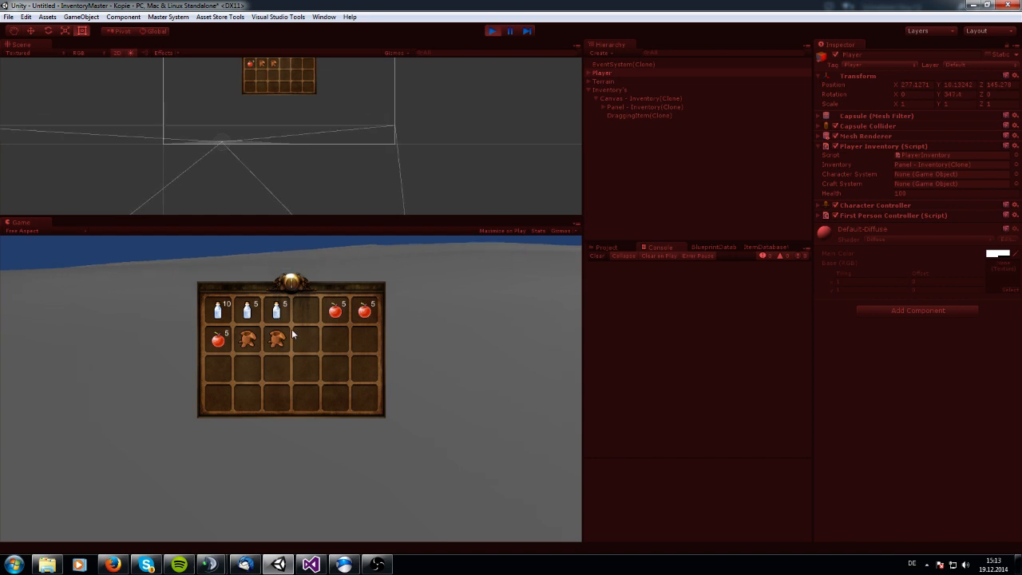
pyautogui.click(491, 31)
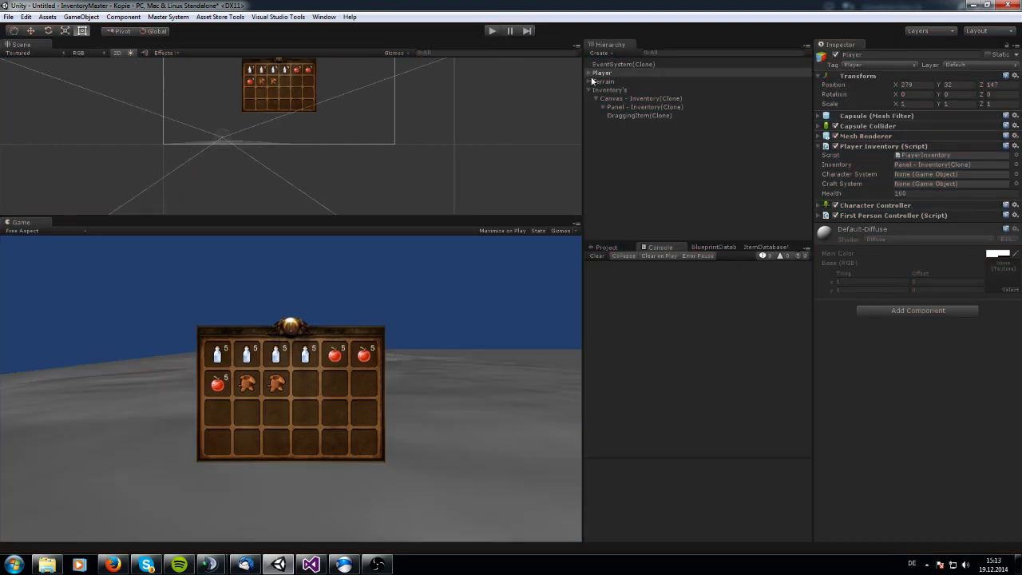
# Step: Switch to Visual Studio to examine the DrinkIt method in the PlayerInventory script, then return to Unity
pyautogui.doubleClick(927, 154)
pyautogui.scroll(-10, 250, 299)
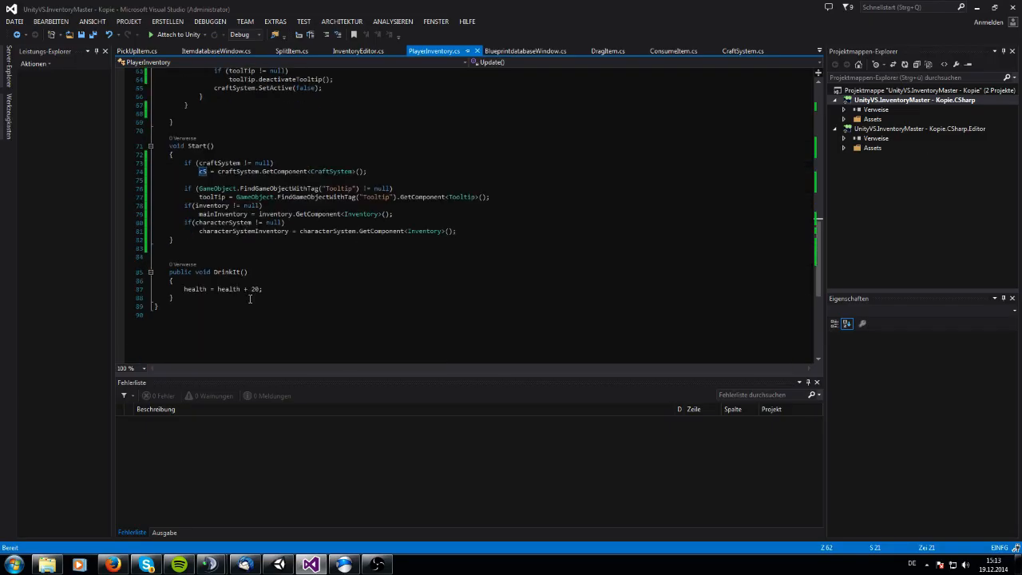
pyautogui.scroll(-4, 208, 239)
pyautogui.moveTo(198, 200); pyautogui.dragTo(169, 170)
pyautogui.click(169, 169)
pyautogui.click(282, 566)
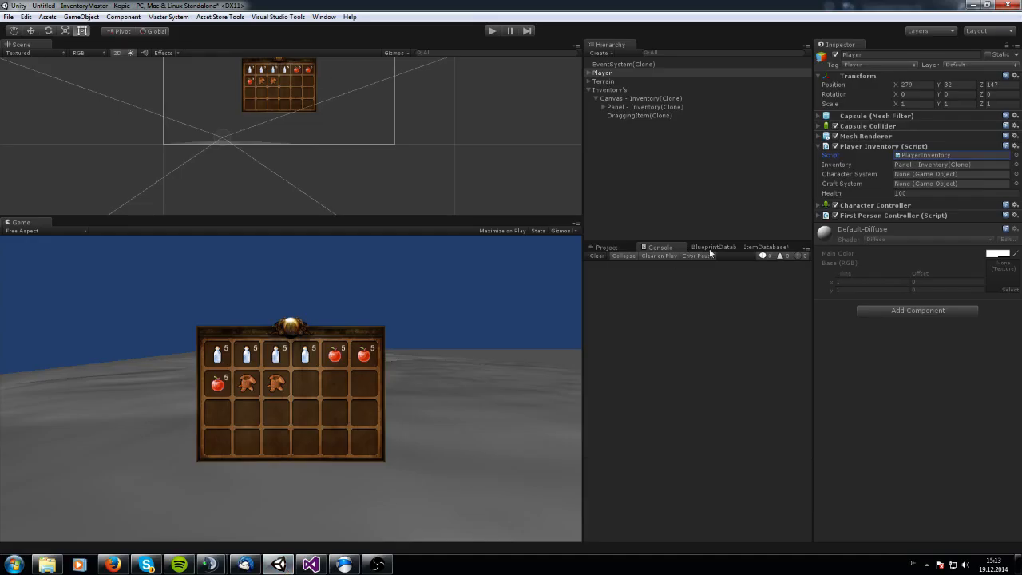
# Step: Open the item database and compare the Bottle item's SendMessage entry with the DrinkIt method in the PlayerInventory script
pyautogui.click(755, 248)
pyautogui.click(168, 17)
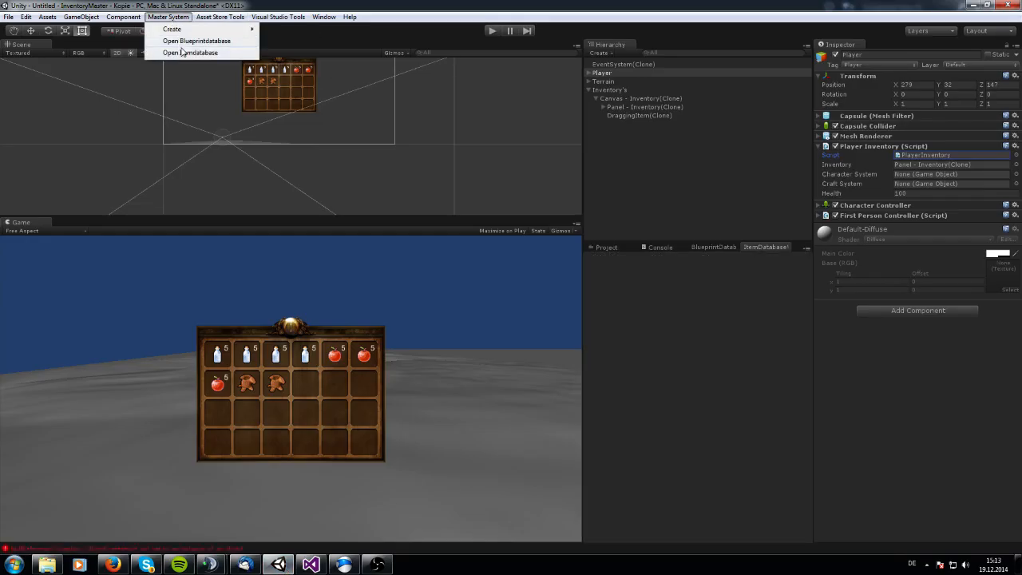
pyautogui.click(185, 51)
pyautogui.click(590, 370)
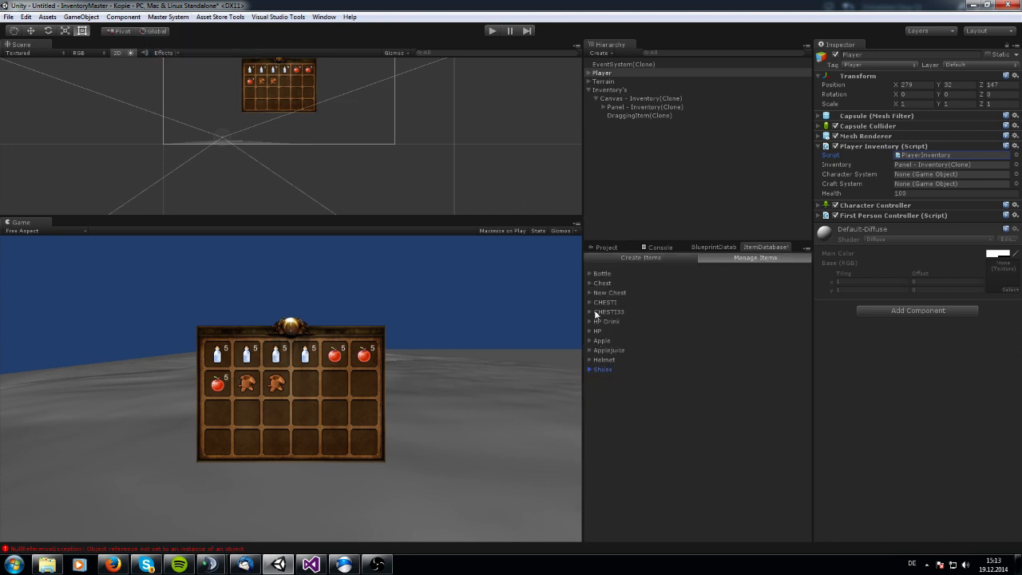
pyautogui.click(590, 273)
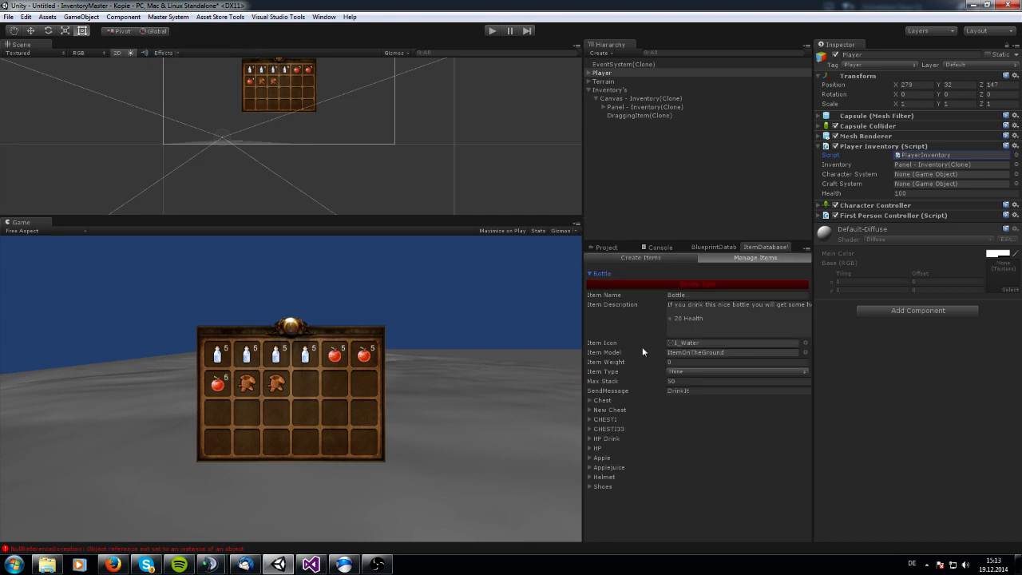
pyautogui.click(693, 390)
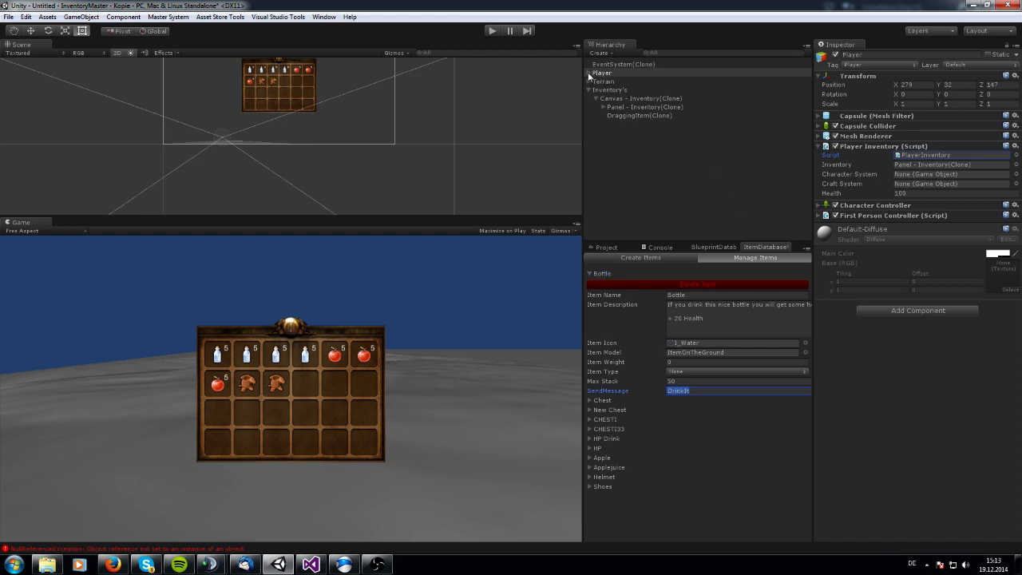
pyautogui.doubleClick(911, 155)
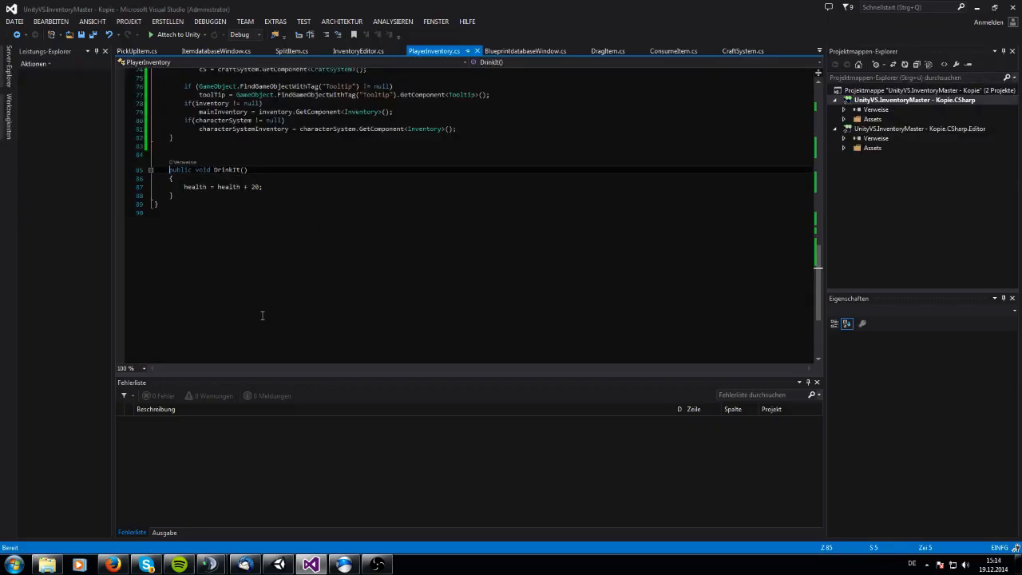
pyautogui.click(279, 565)
# Step: Run the scene, consume all bottles in the inventory's fourth slot to test the Player's Health value, then stop the run
pyautogui.click(491, 31)
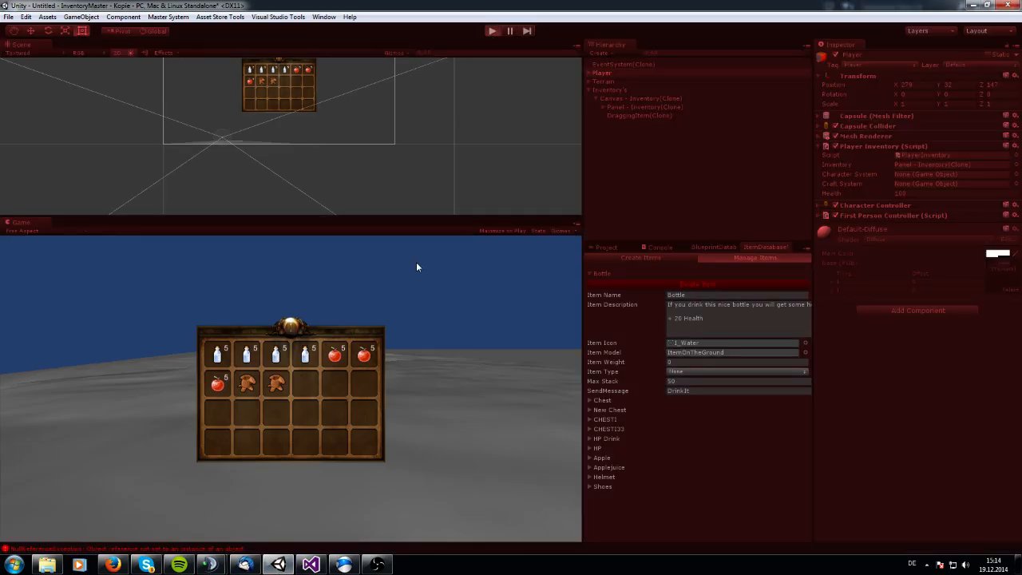
pyautogui.press('i')
pyautogui.press('i')
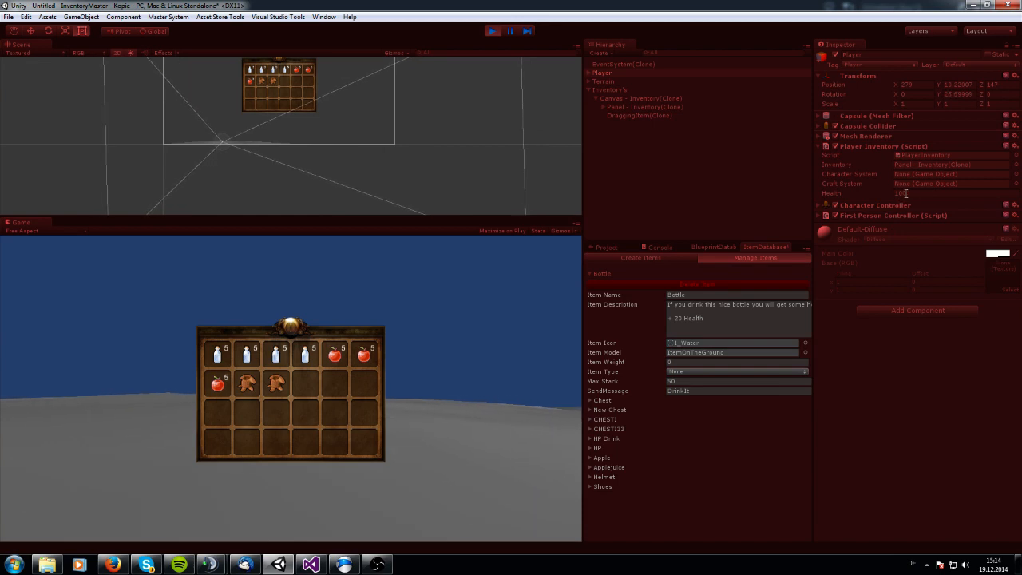
pyautogui.rightClick(304, 361)
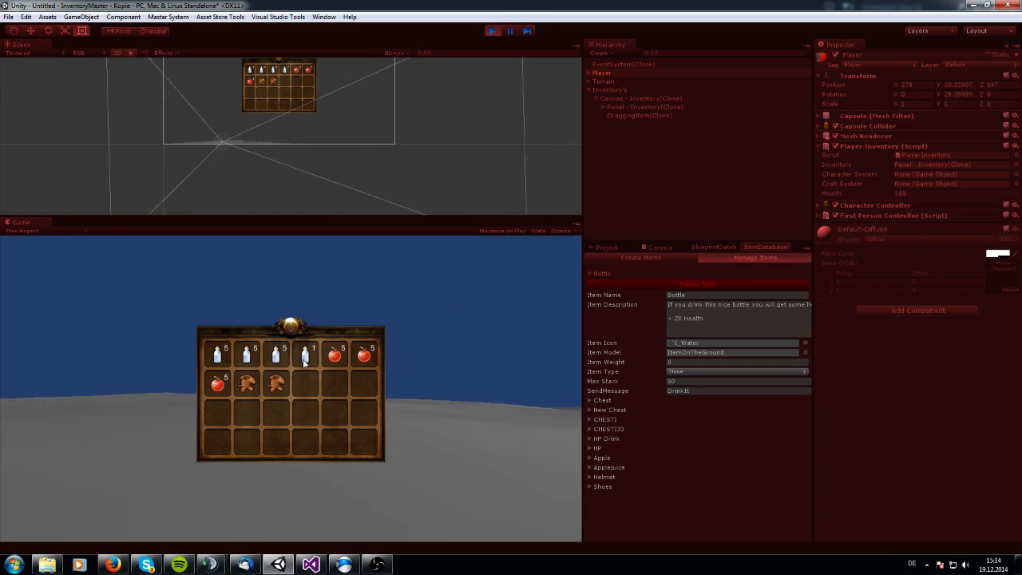
pyautogui.rightClick(303, 361)
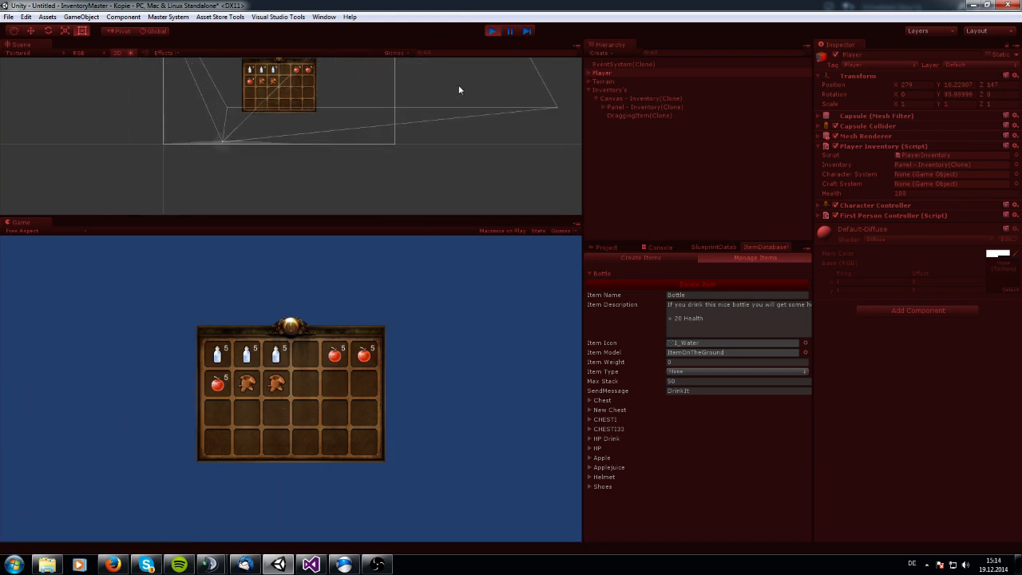
pyautogui.click(493, 31)
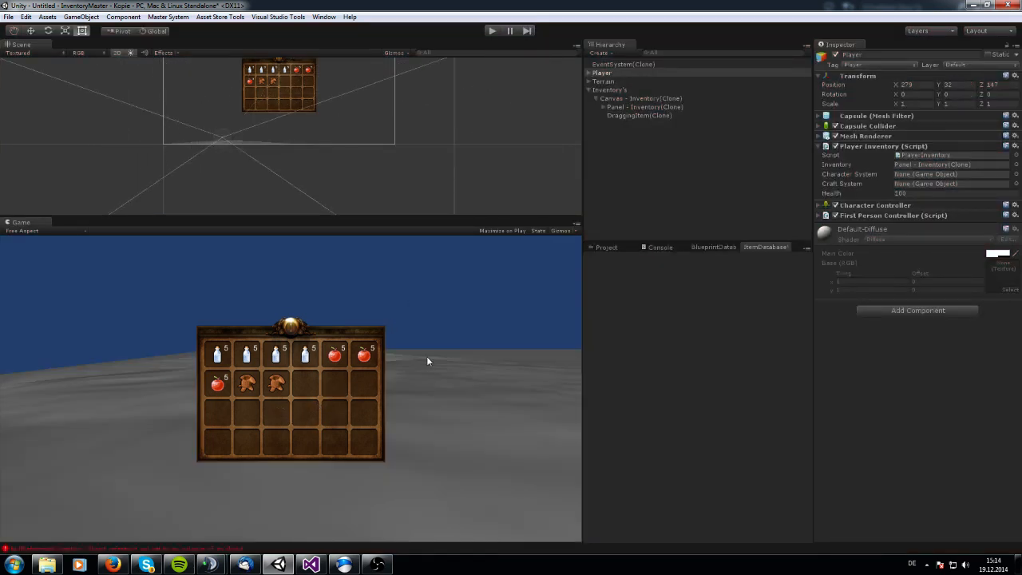